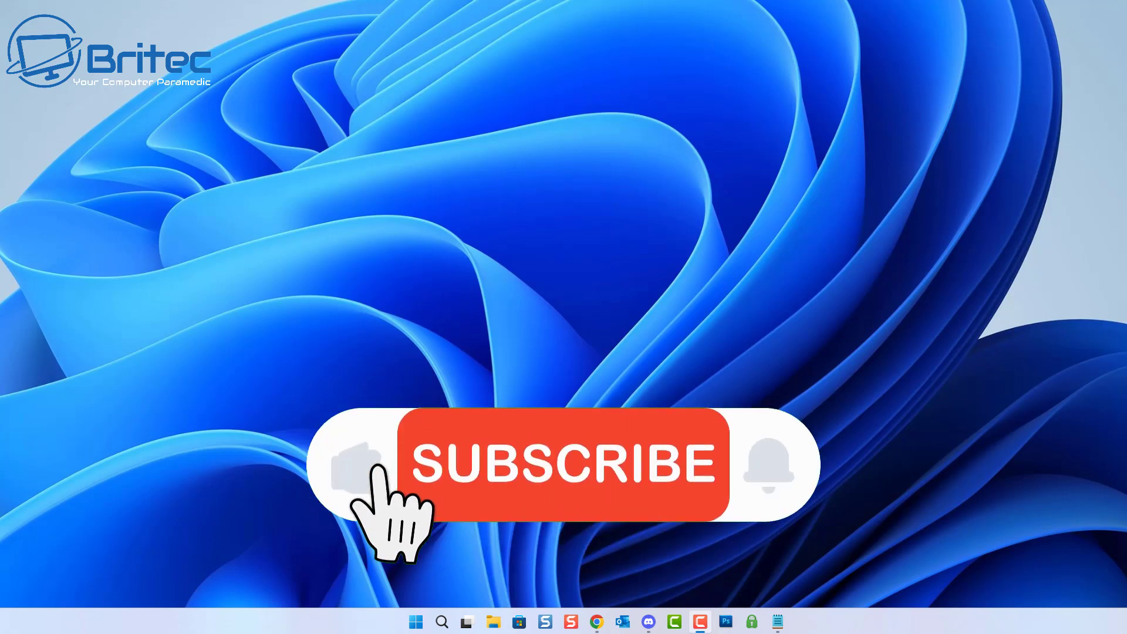
Open Settings at System > About from the Start button's quick-link menu.
right_click(416, 622)
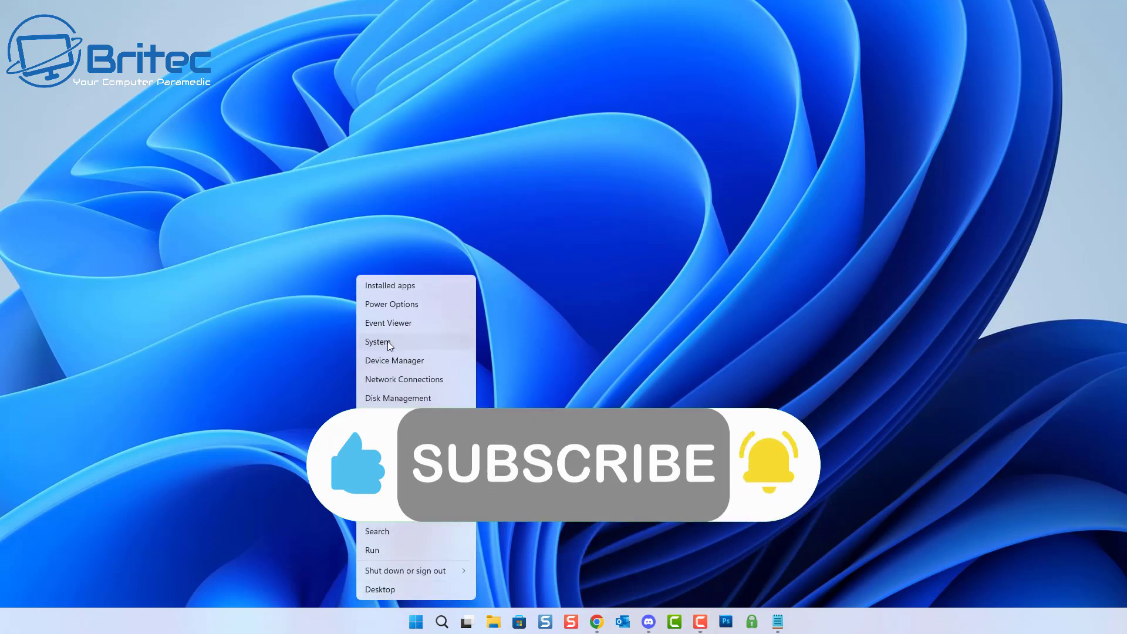
left_click(388, 343)
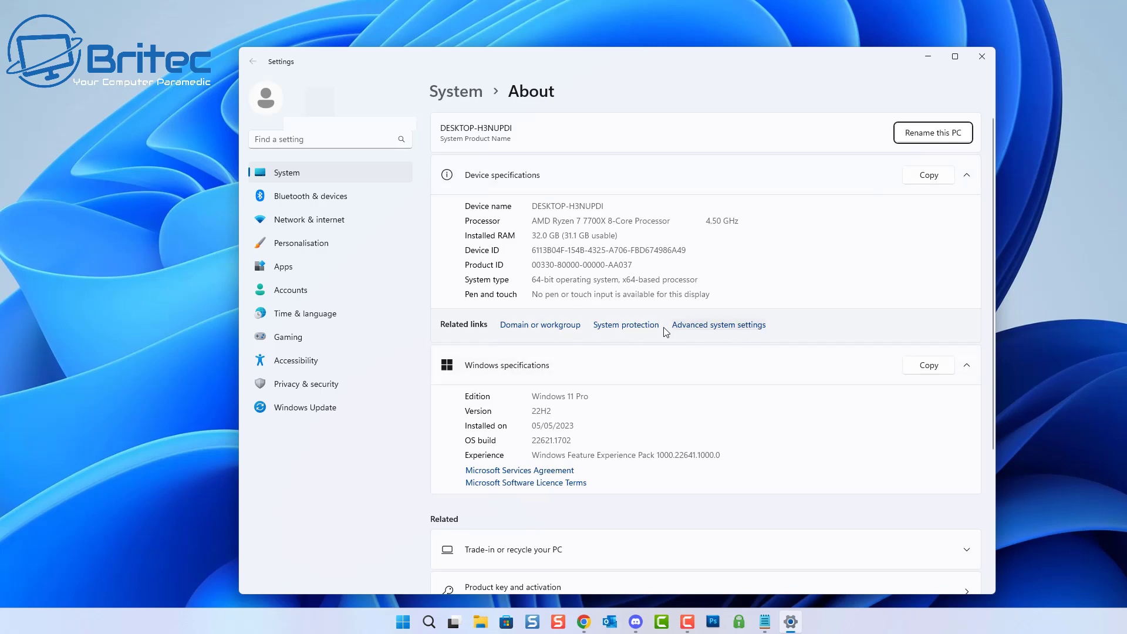
Open Performance Options from Advanced system settings and show its Advanced tab with the 2048 MB paging file.
left_click(727, 328)
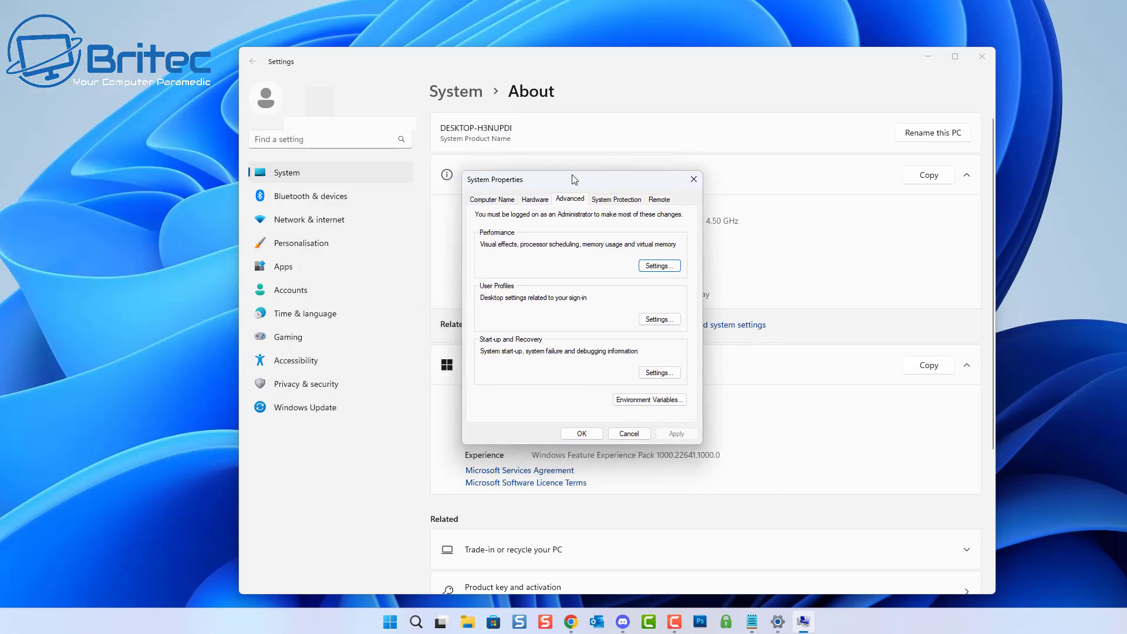
left_click(929, 58)
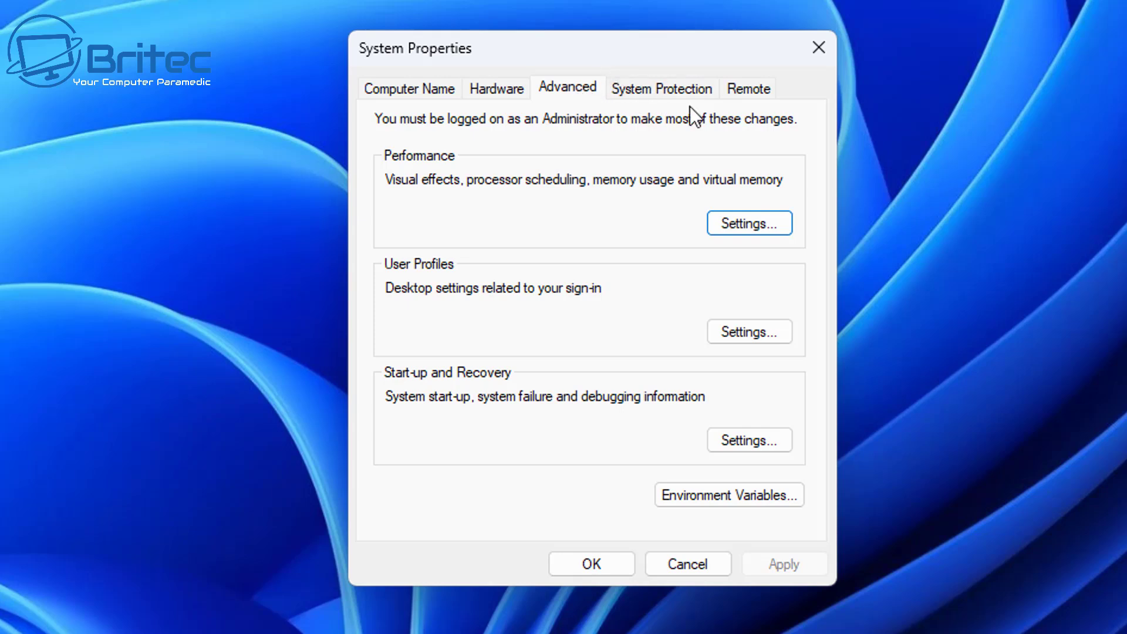
left_click(735, 226)
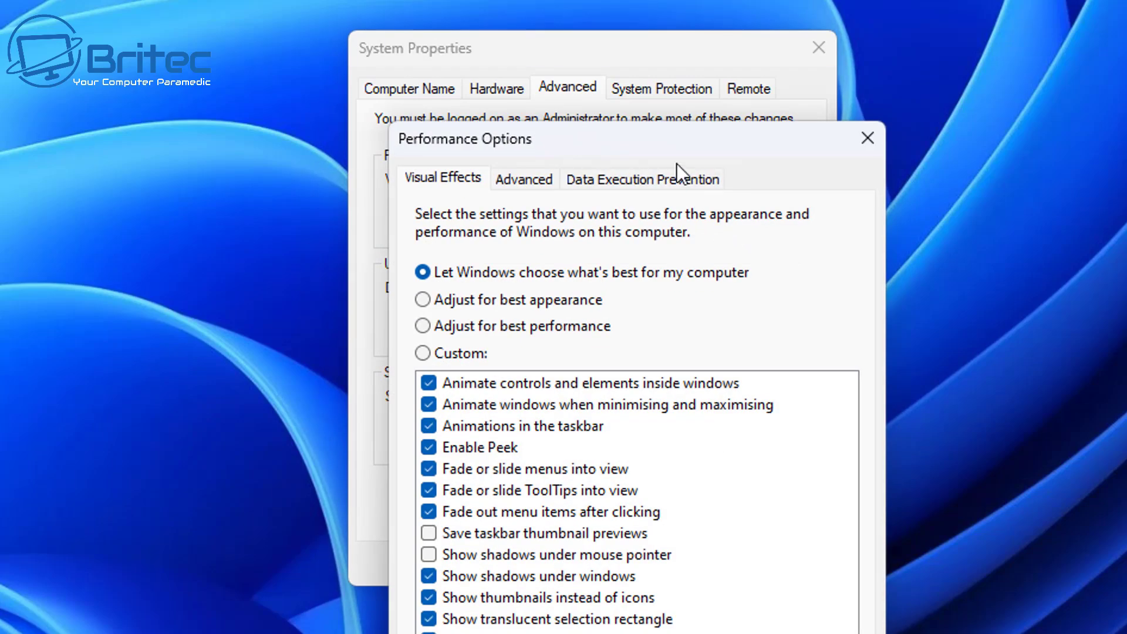
left_click_drag(679, 140, 633, 35)
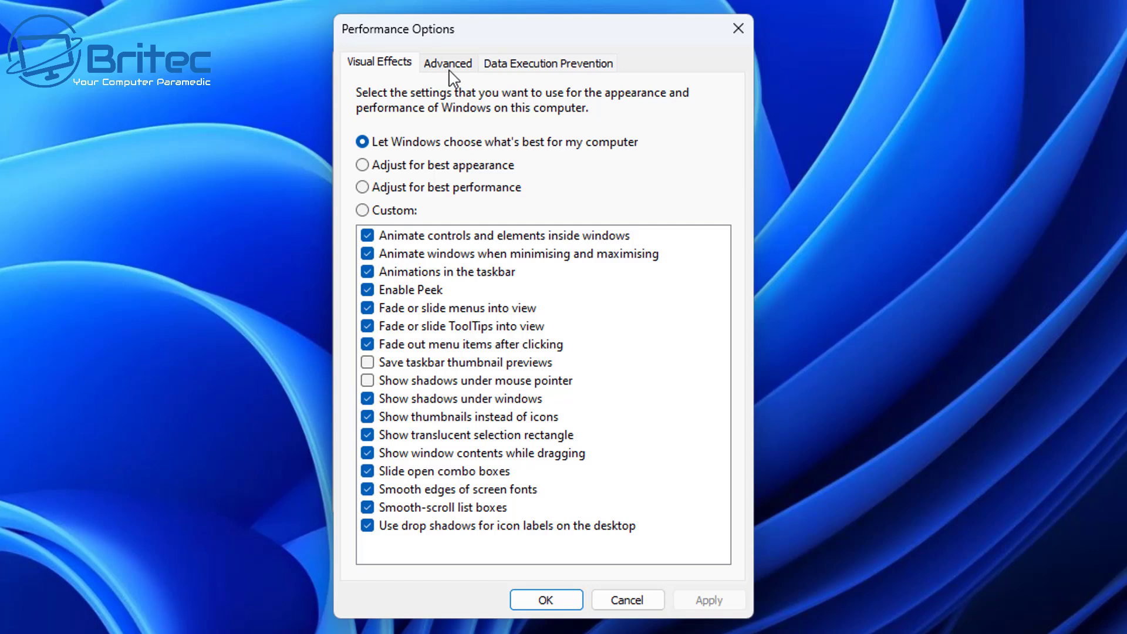
left_click(447, 64)
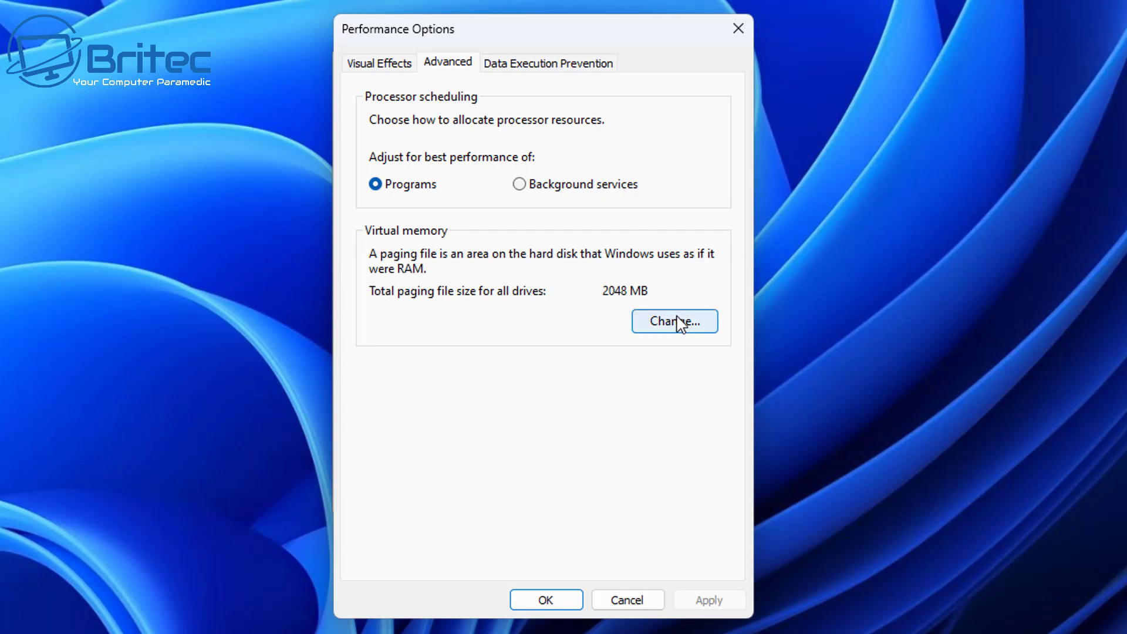
Open the Virtual Memory dialog, showing 4882 MB recommended and 2048 MB allocated.
left_click(706, 329)
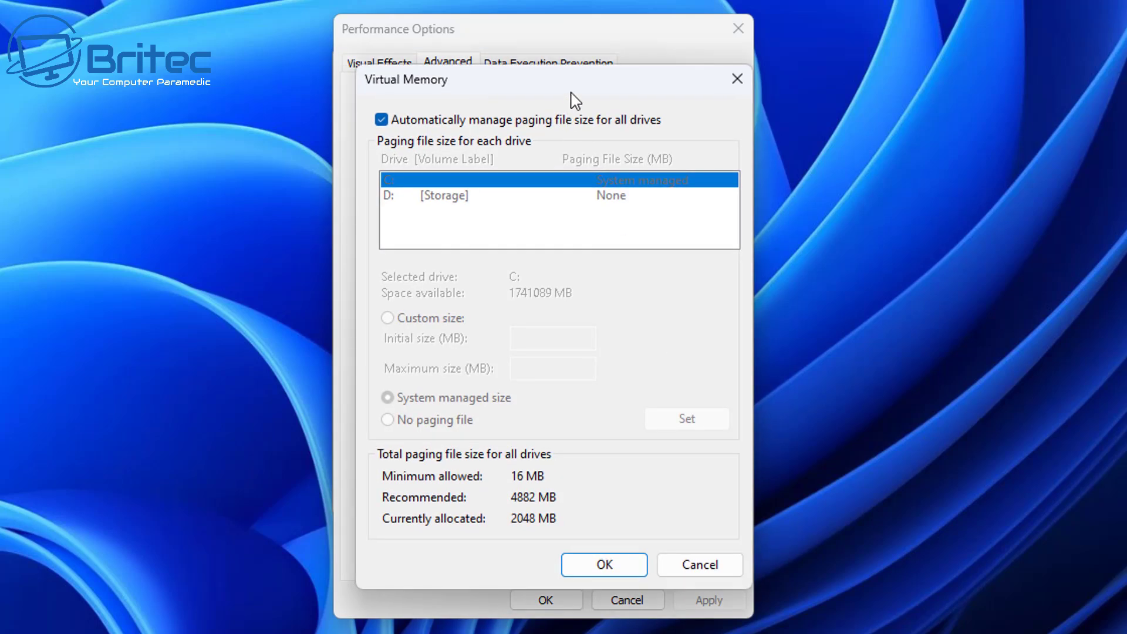
left_click_drag(576, 100, 564, 99)
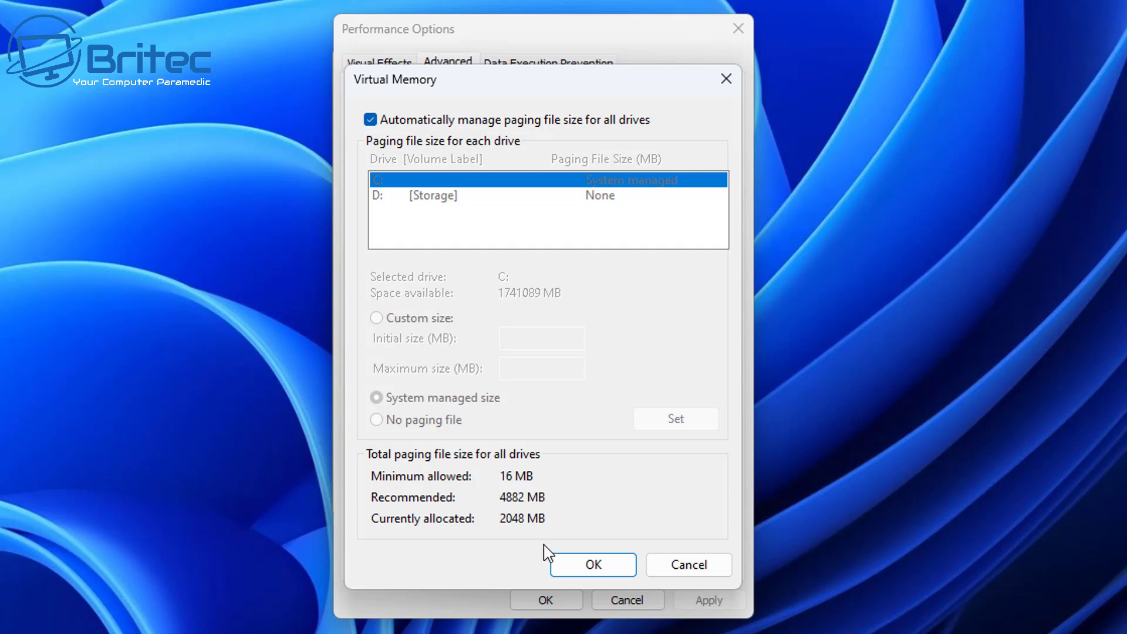
Untick automatic paging file management, inspect drive D:, then set drive C: to No paging file.
left_click(370, 120)
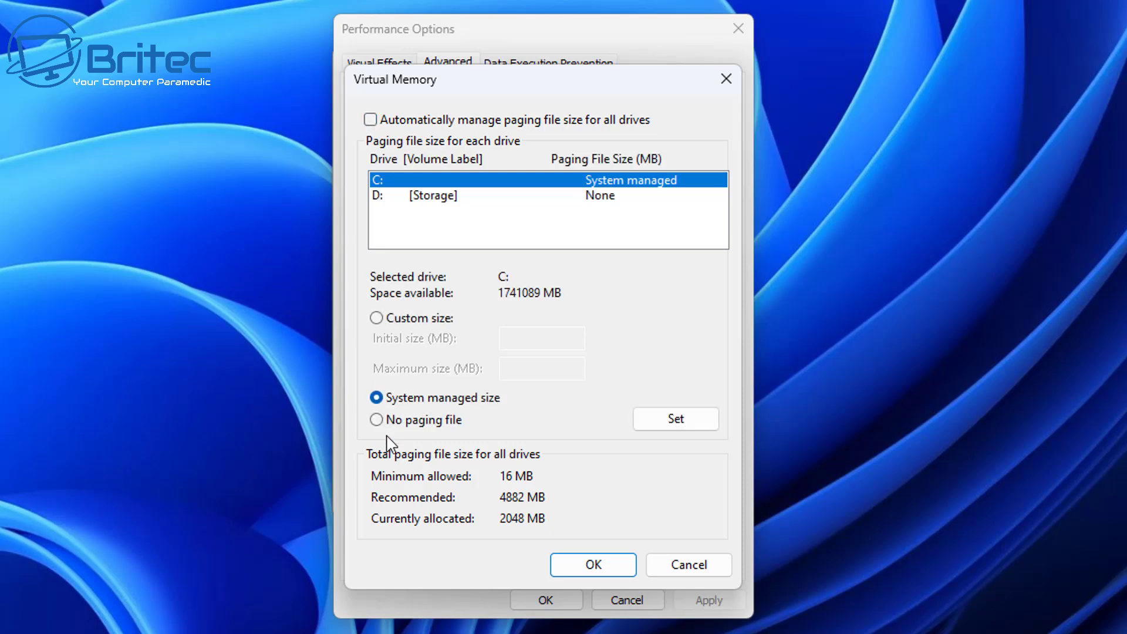
left_click(385, 198)
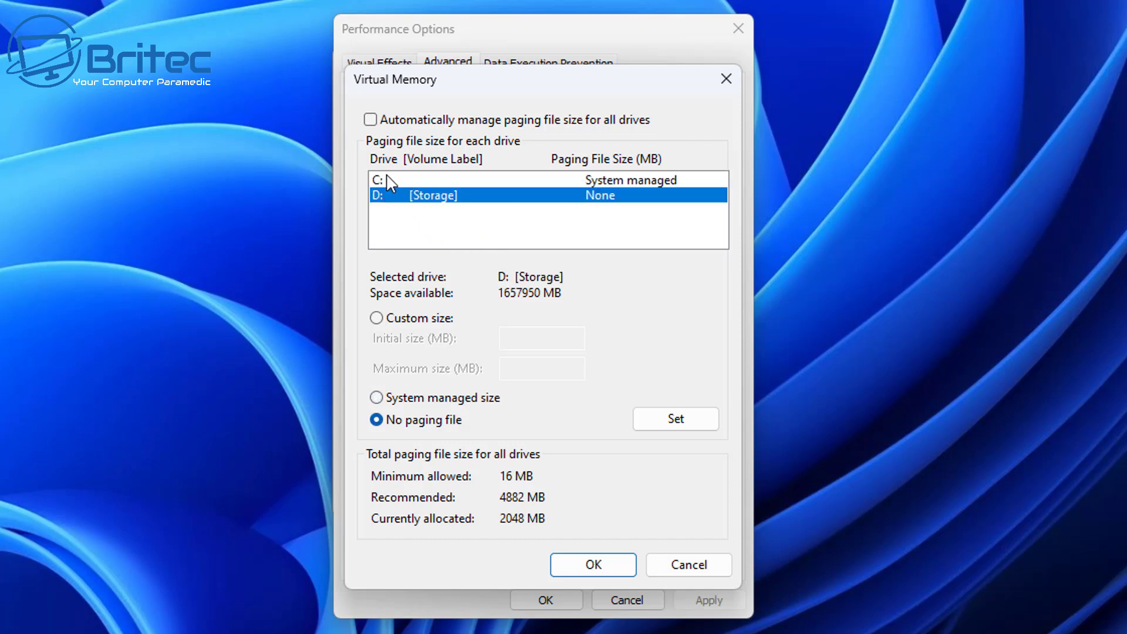
left_click(385, 184)
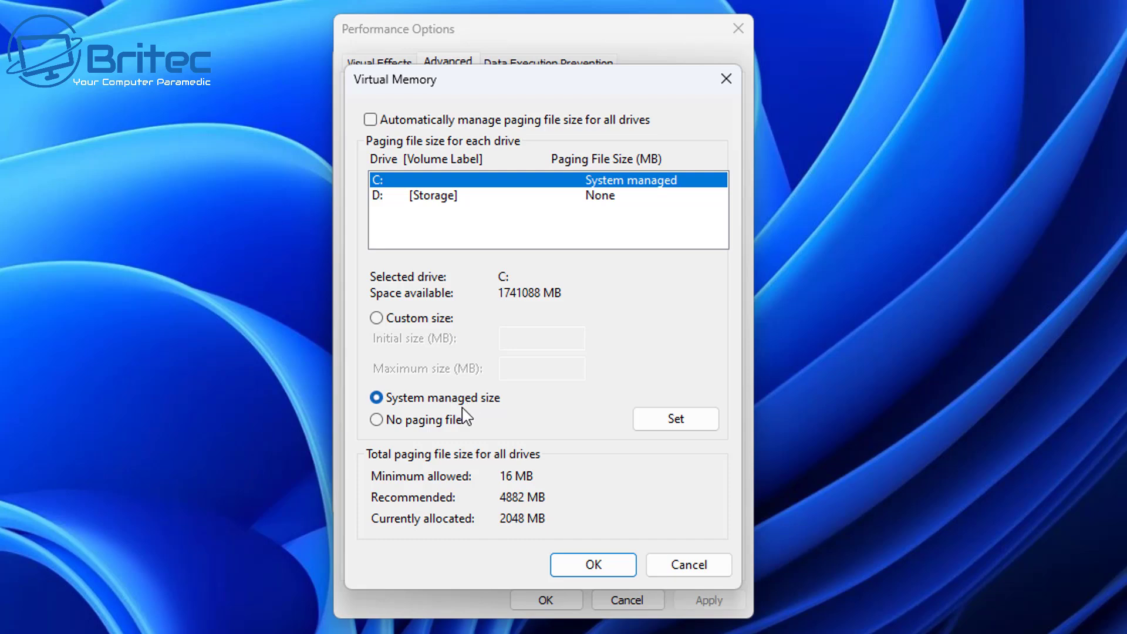
left_click(375, 422)
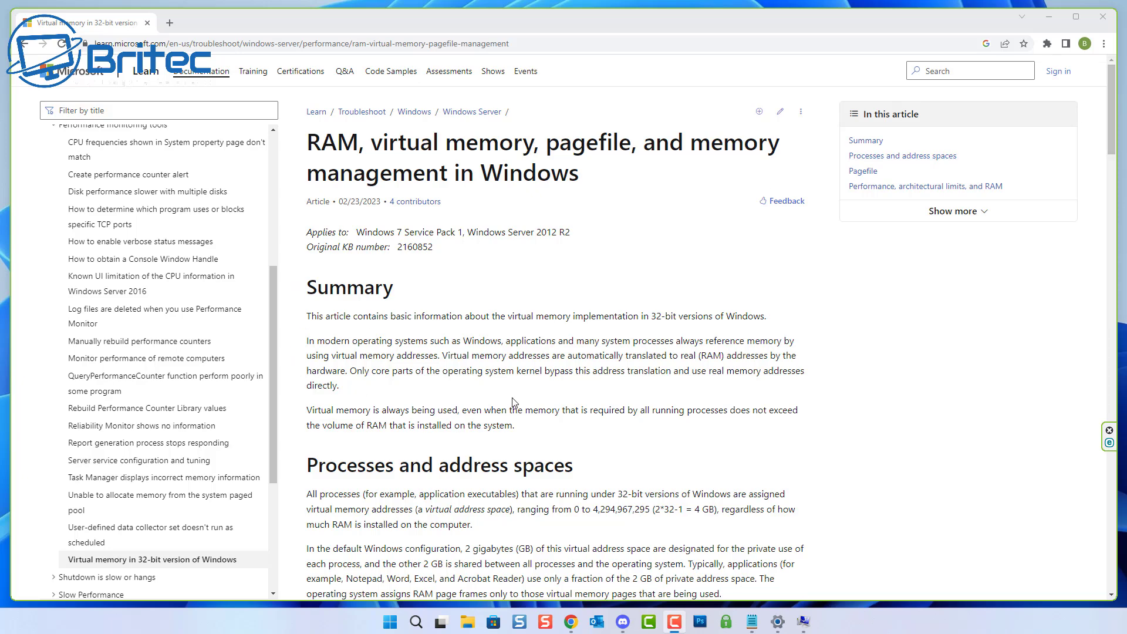
Scroll the Microsoft Learn article down to the Pagefile and Performance Monitor counter sections.
scroll(430, 404, "down", 6)
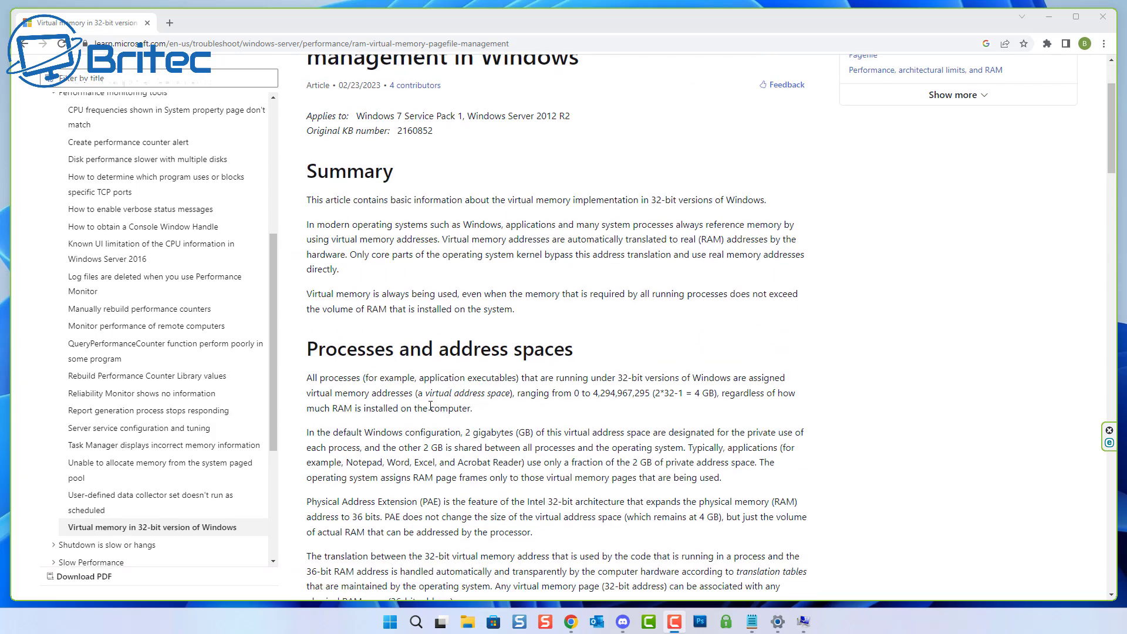
scroll(428, 400, "down", 1)
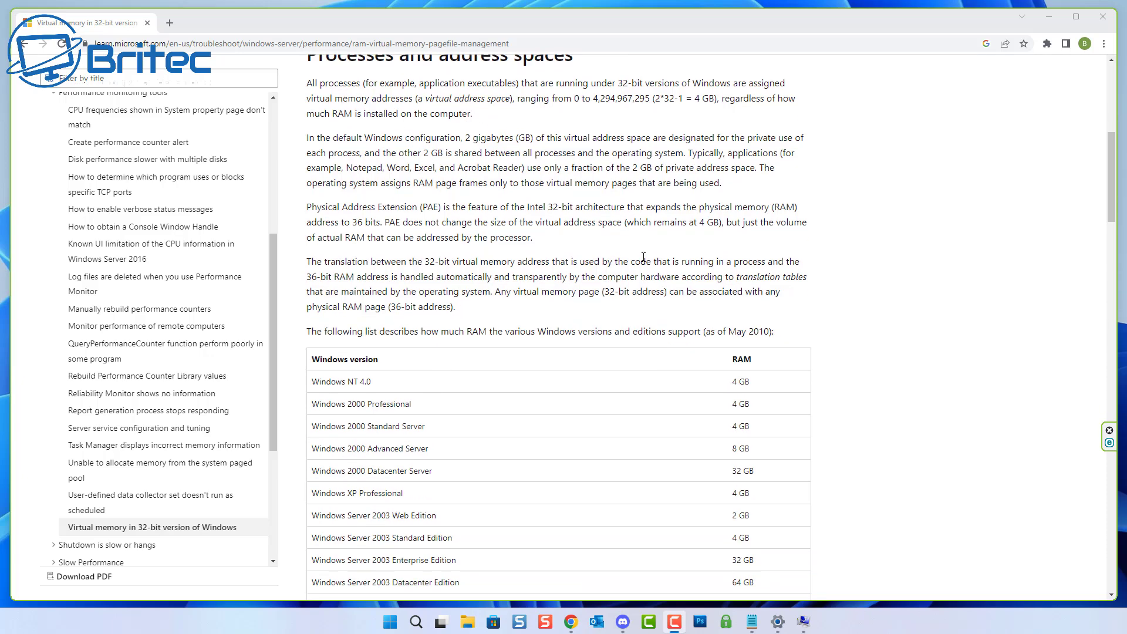
scroll(610, 306, "down", 2)
scroll(610, 307, "down", 10)
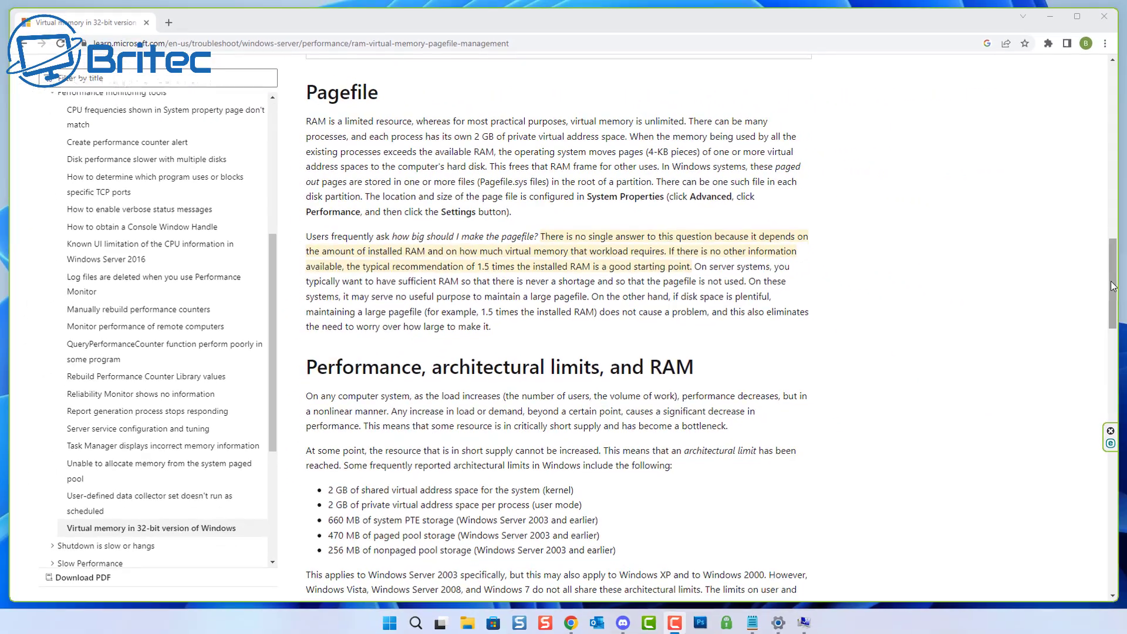
scroll(1117, 349, "down", 9)
scroll(1117, 348, "down", 4)
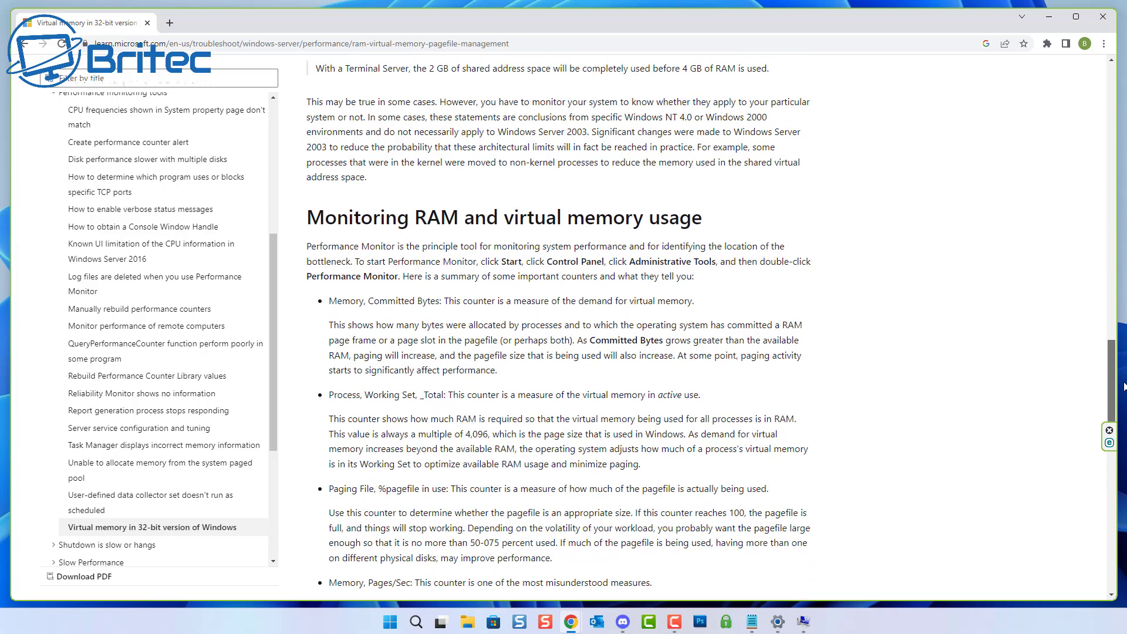
Minimize Chrome and choose Custom size for drive C: in the Virtual Memory dialog.
left_click(1048, 17)
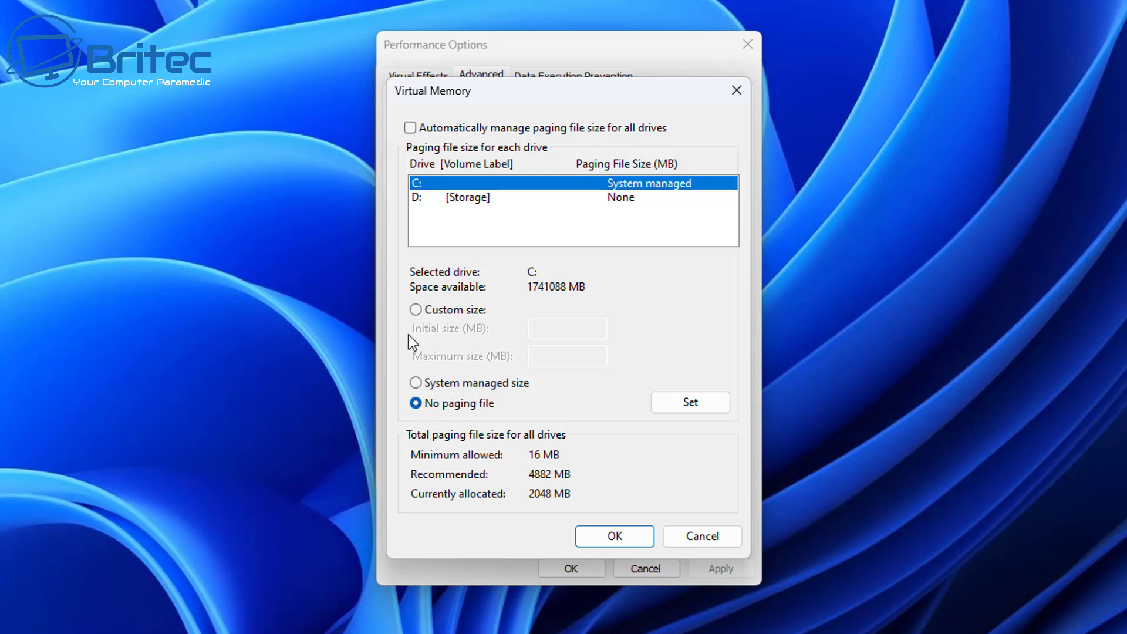
left_click(411, 315)
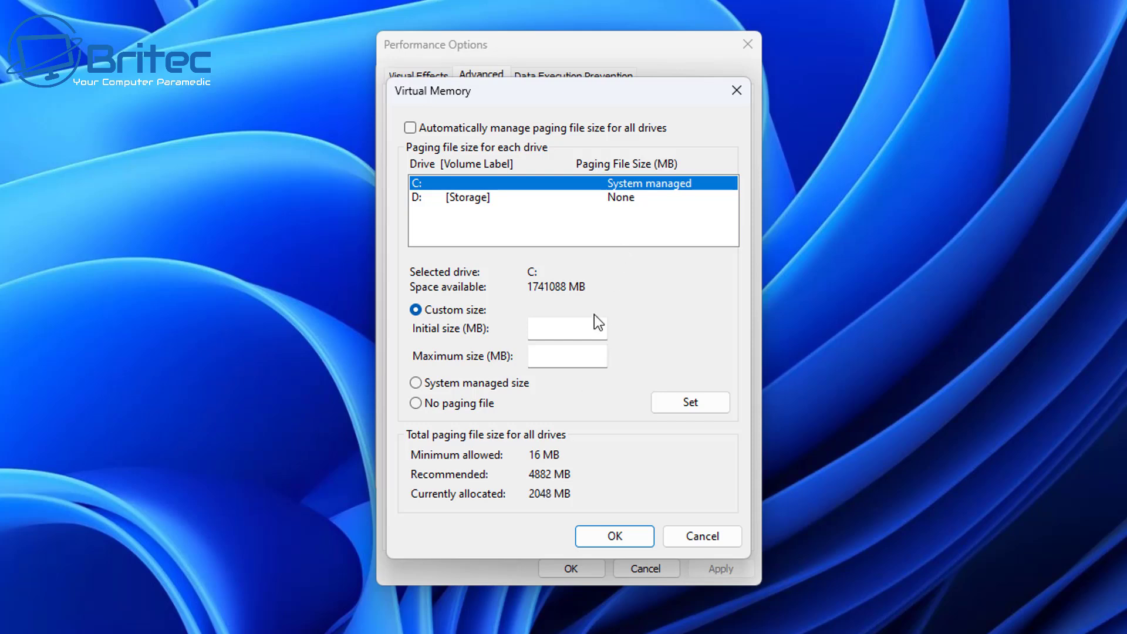
Enter 4882 MB as drive C:'s initial paging file size.
left_click(555, 335)
type("4")
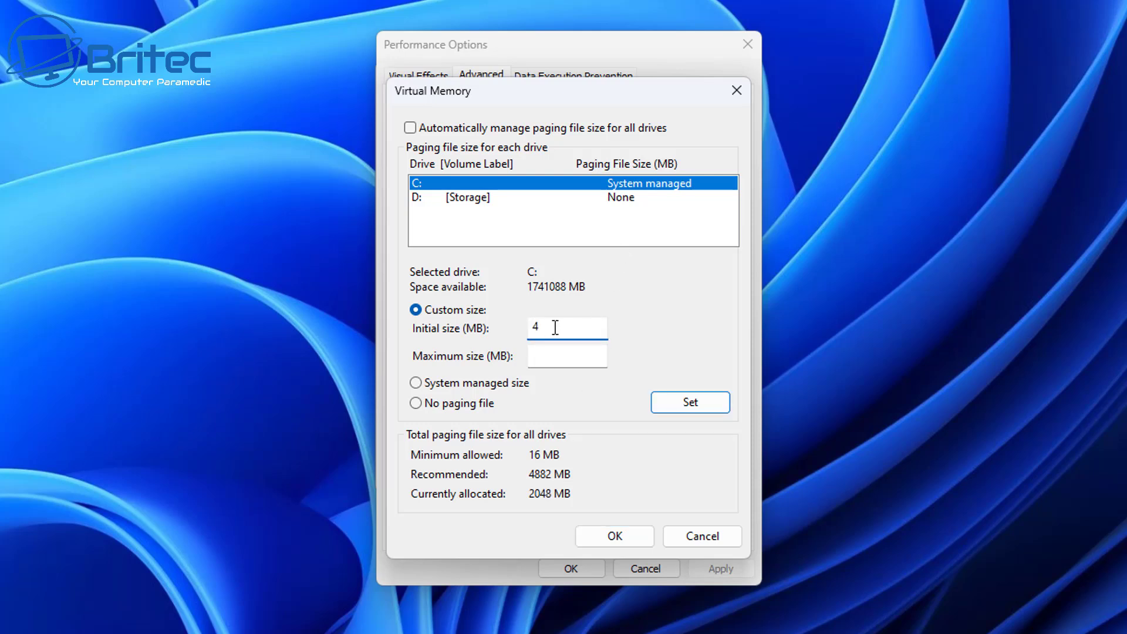
type("882")
Open Calculator and compute 8 × 1024 = 8,192.
key("XF86Calculator")
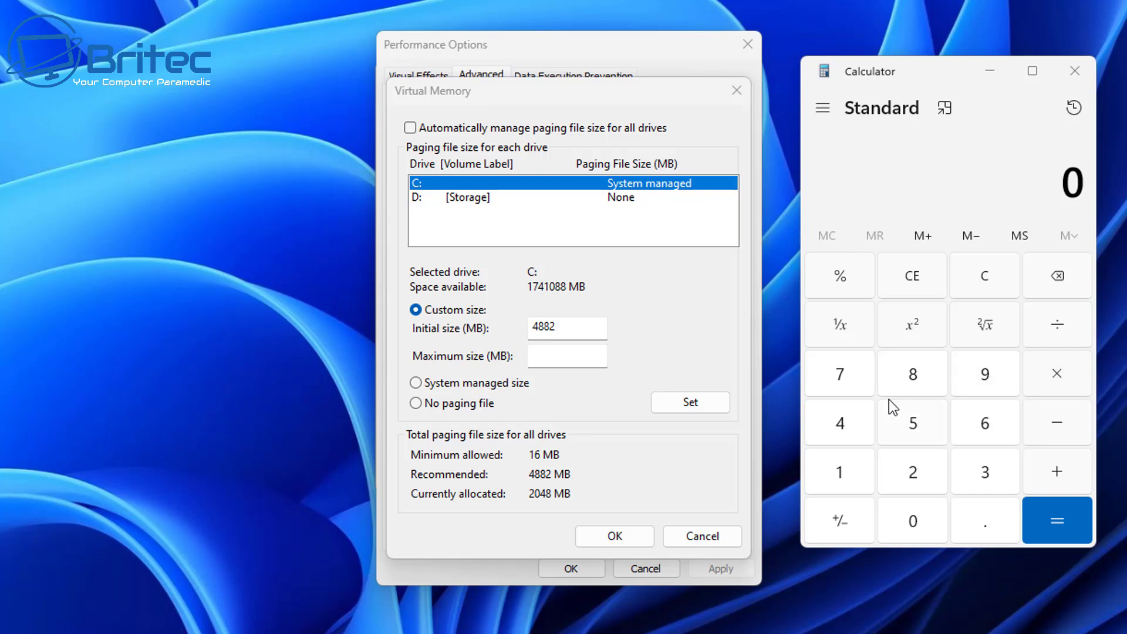
left_click(913, 381)
left_click(1055, 379)
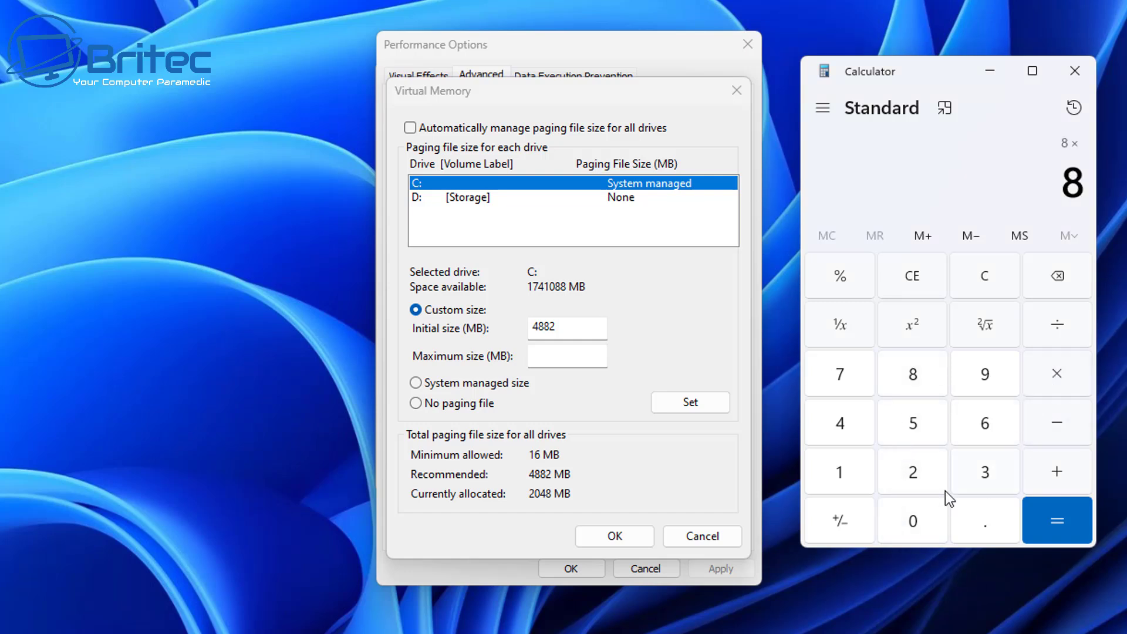
left_click(841, 473)
left_click(913, 521)
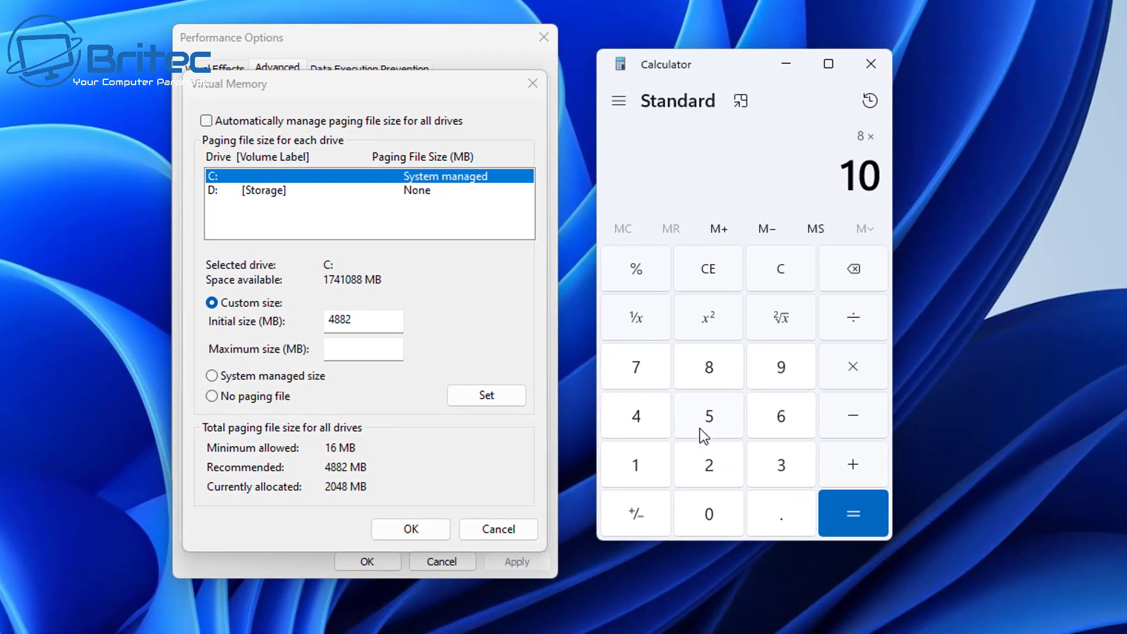
left_click(708, 465)
left_click(638, 416)
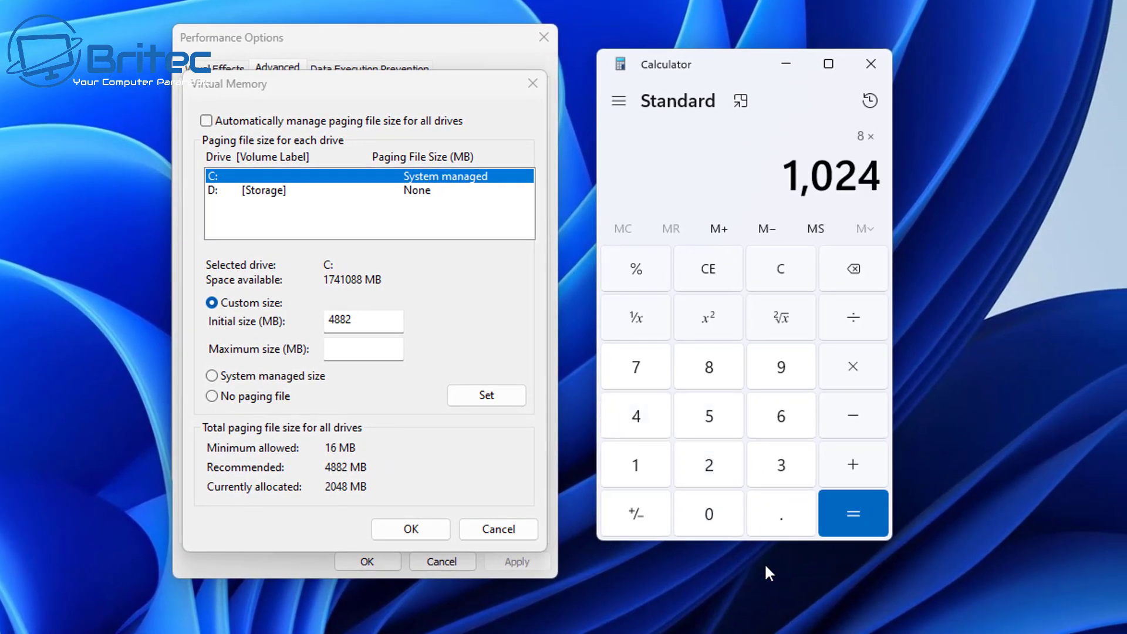
left_click(859, 509)
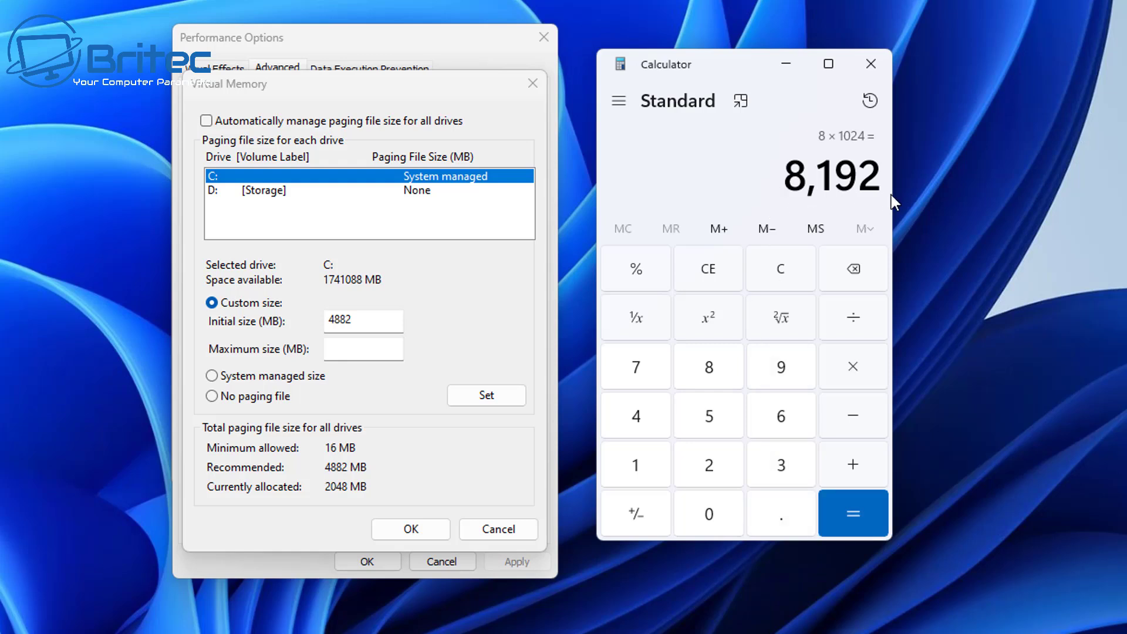
Multiply 8,192 by 1.5 to get 12,288.
left_click(857, 372)
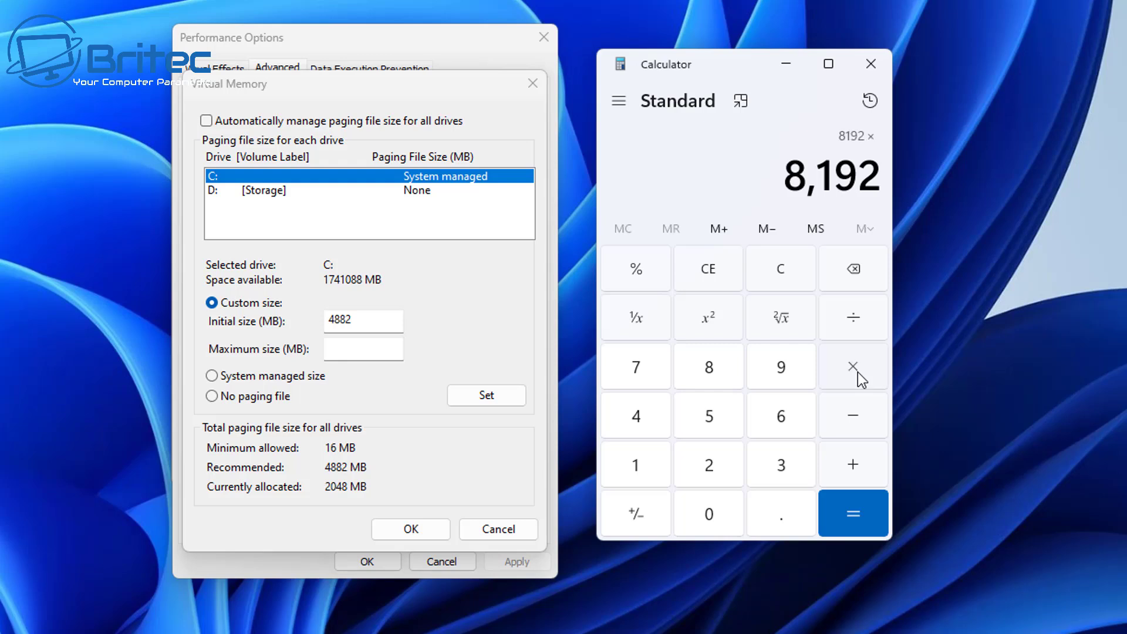
left_click(636, 468)
left_click(780, 518)
left_click(704, 420)
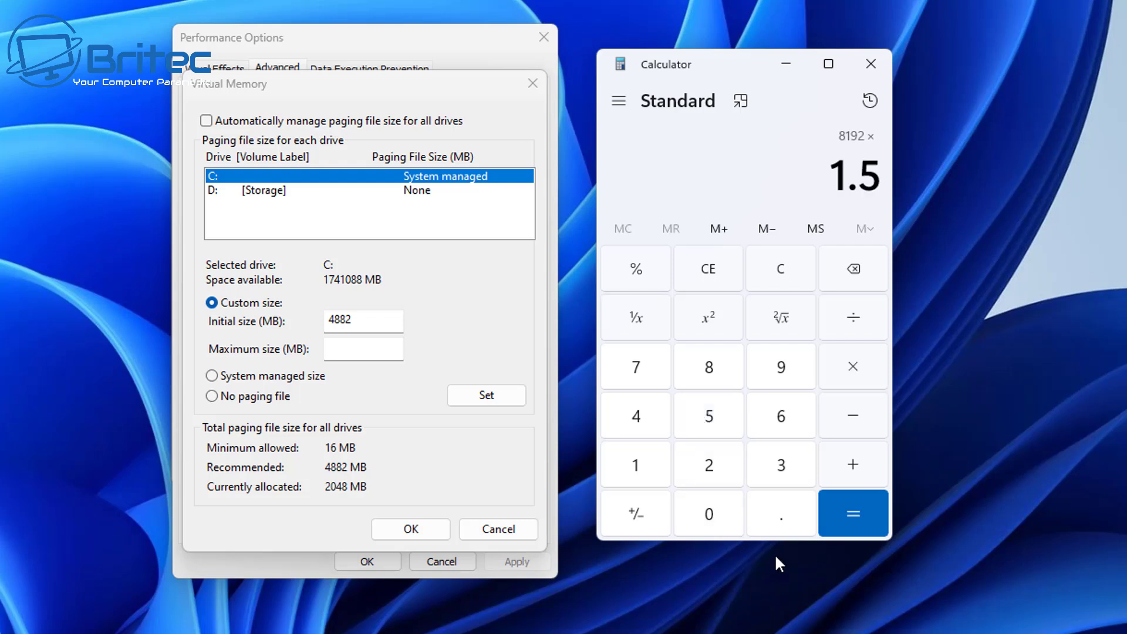
left_click(854, 519)
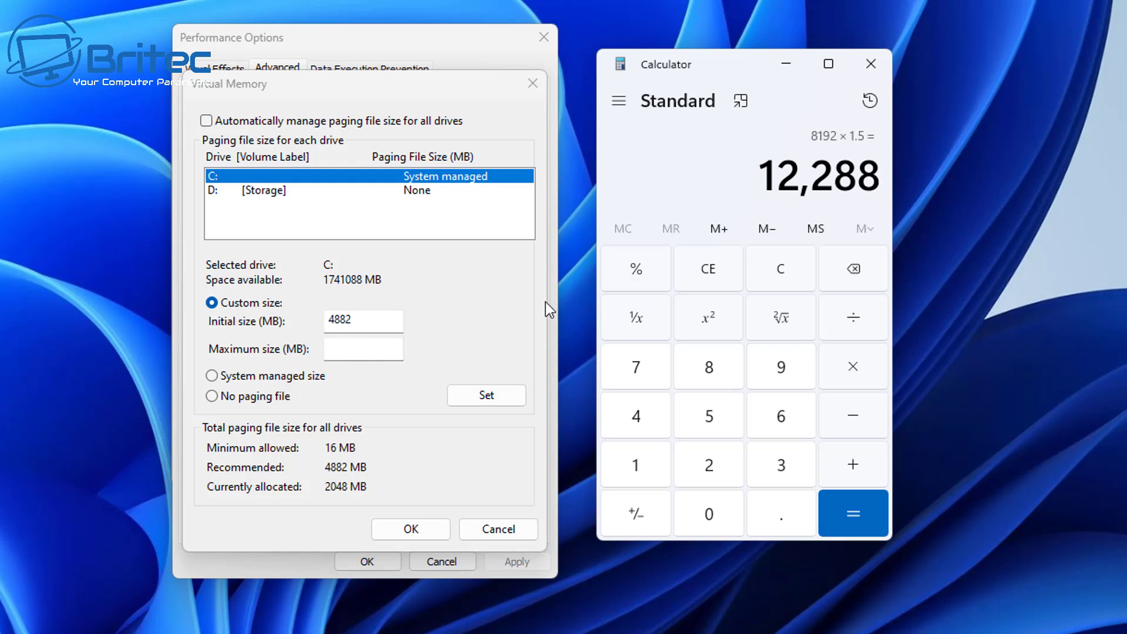
Clear Calculator and compute 16 × 1024 = 16,384.
left_click(780, 278)
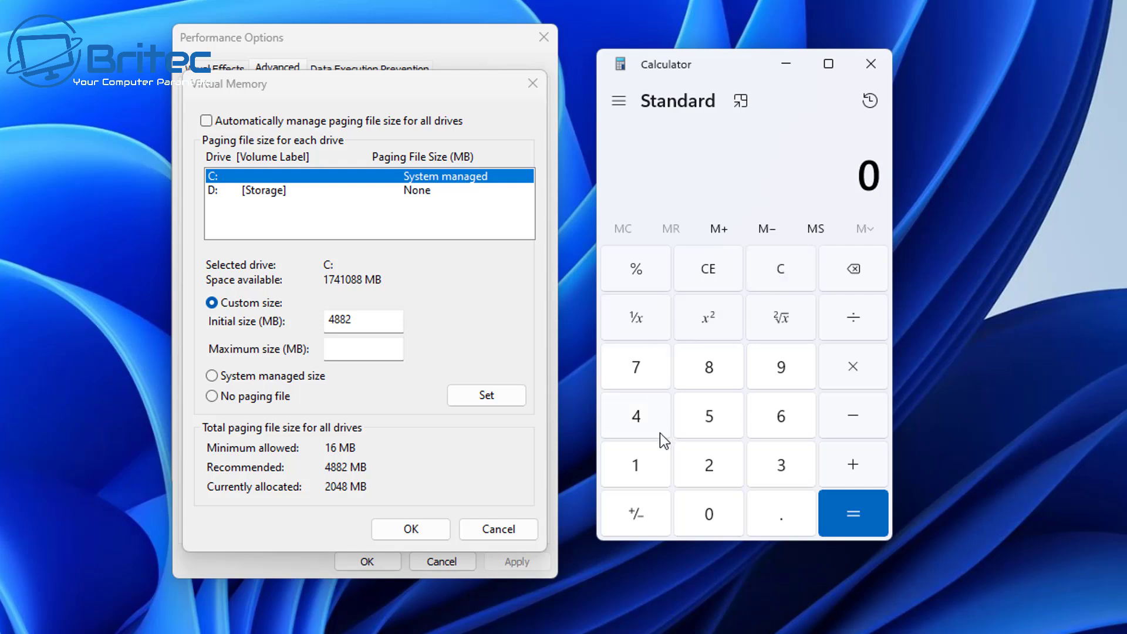
left_click(638, 463)
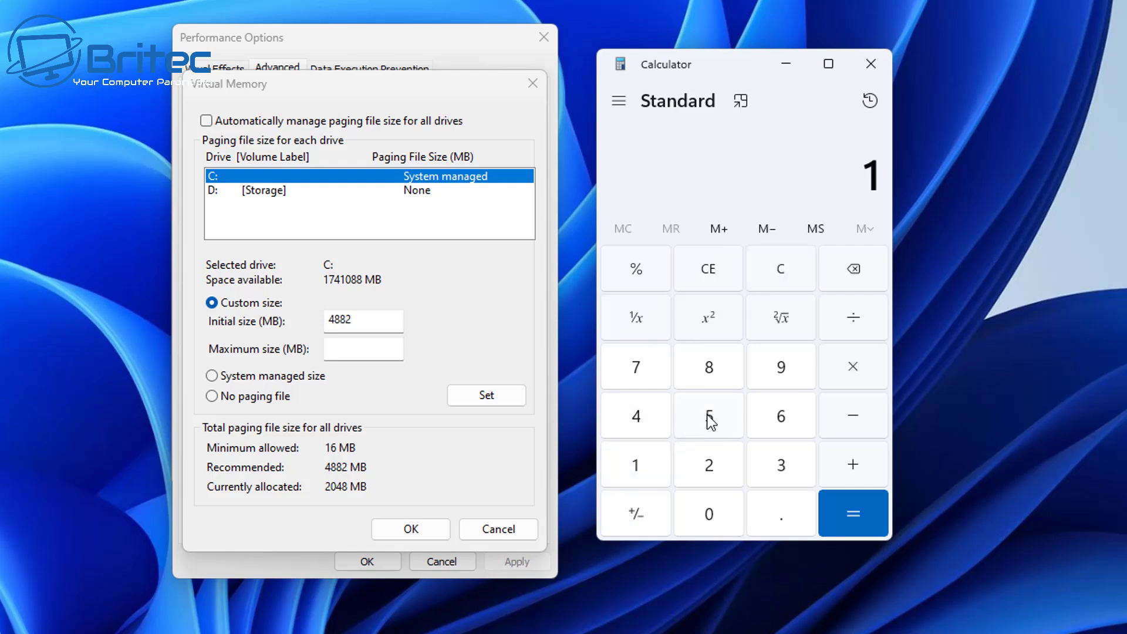
left_click(773, 420)
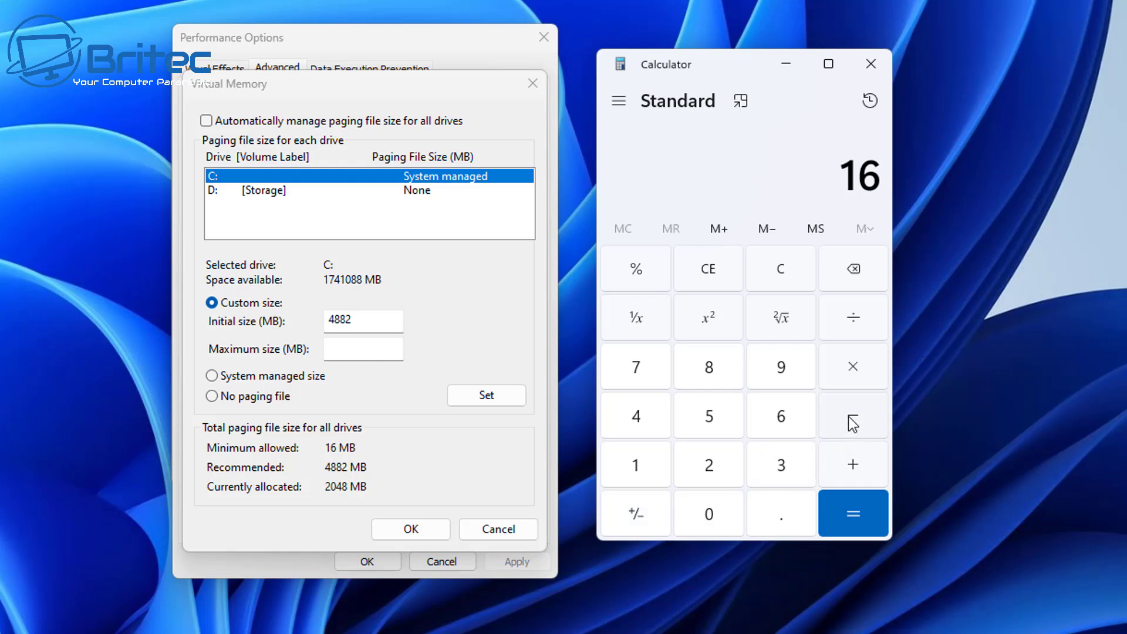
left_click(852, 369)
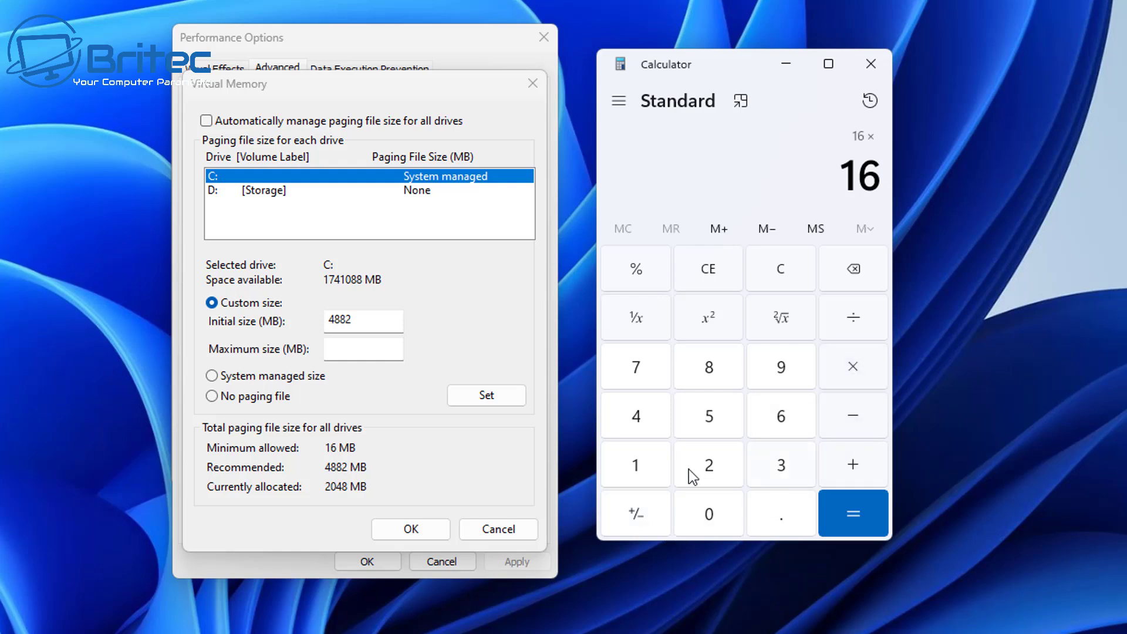
left_click(637, 470)
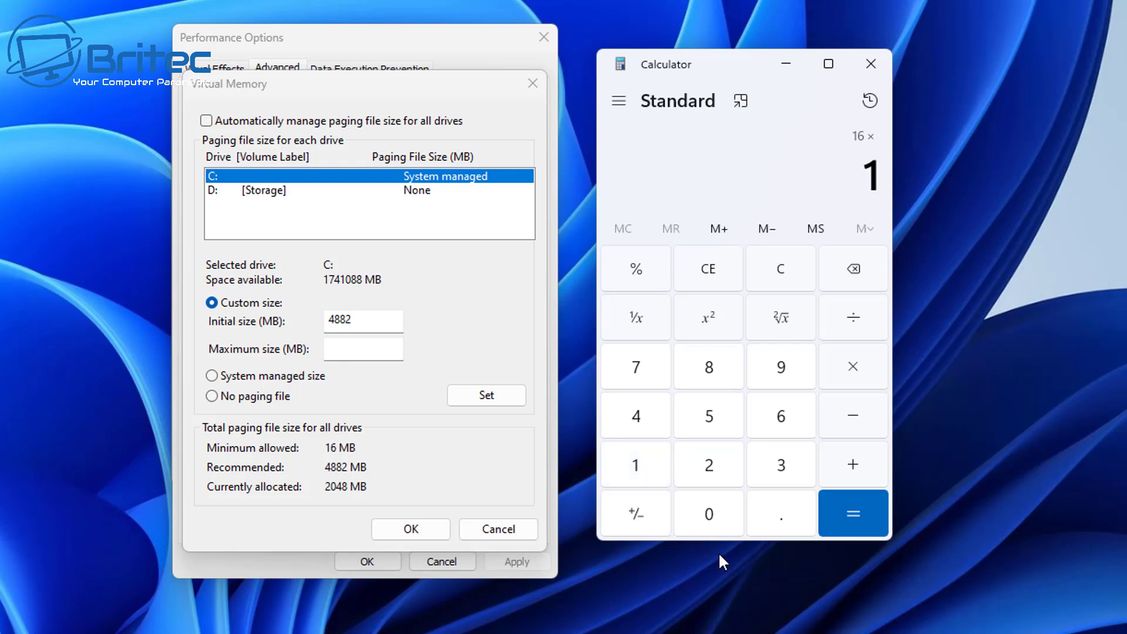
left_click(712, 518)
left_click(710, 467)
left_click(635, 416)
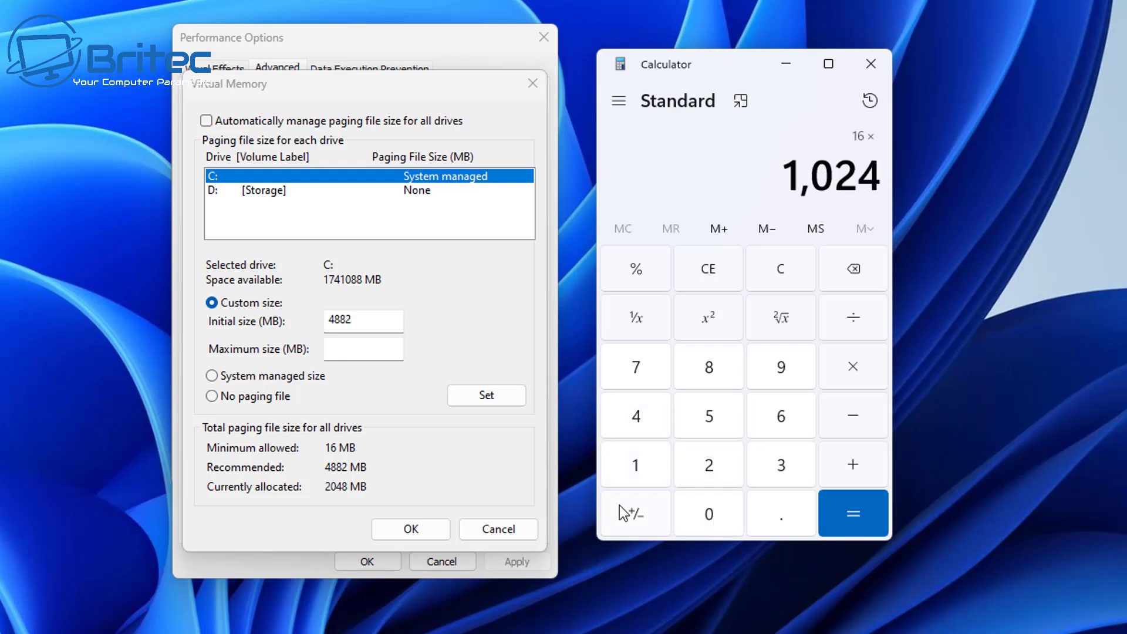
left_click(851, 518)
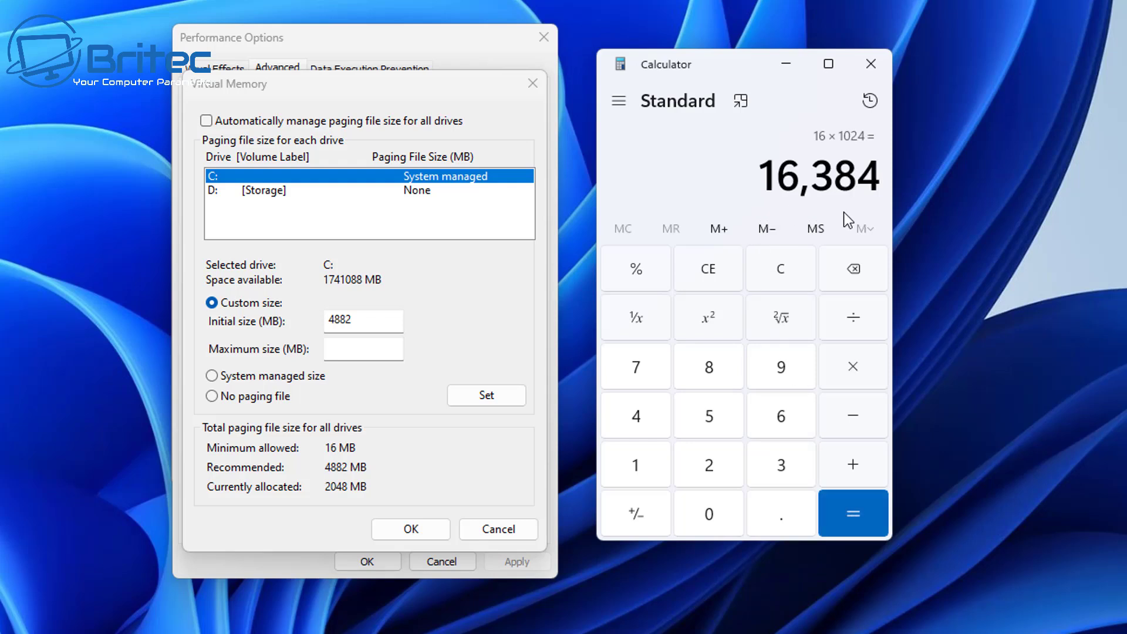
Multiply 16,384 by 1.5 to get 24,576.
left_click(862, 373)
left_click(649, 468)
left_click(786, 512)
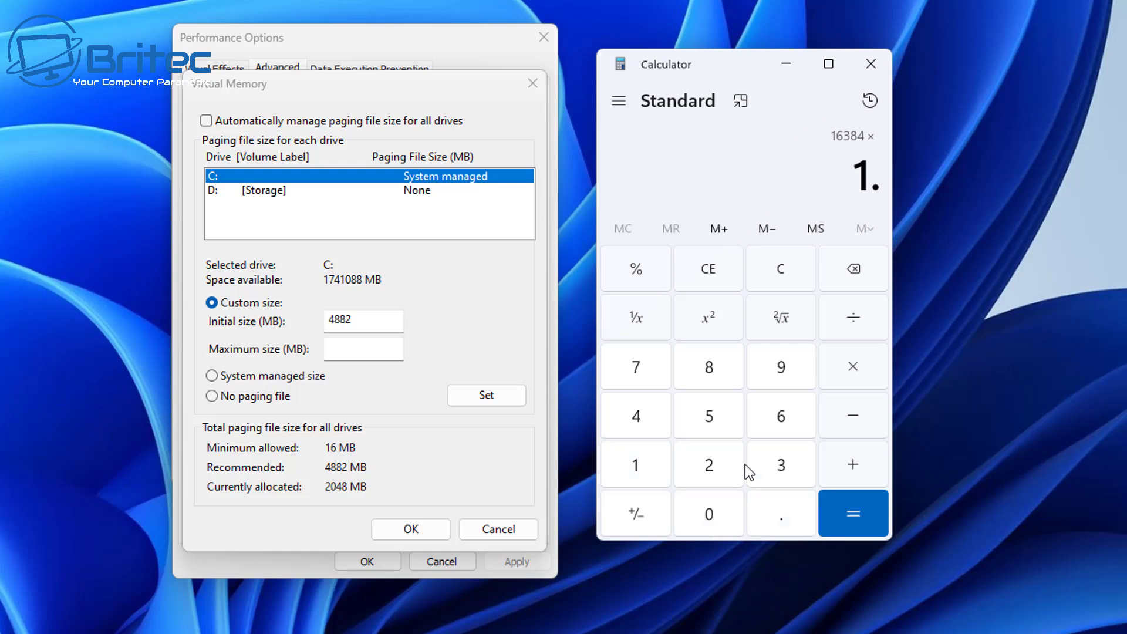
left_click(714, 421)
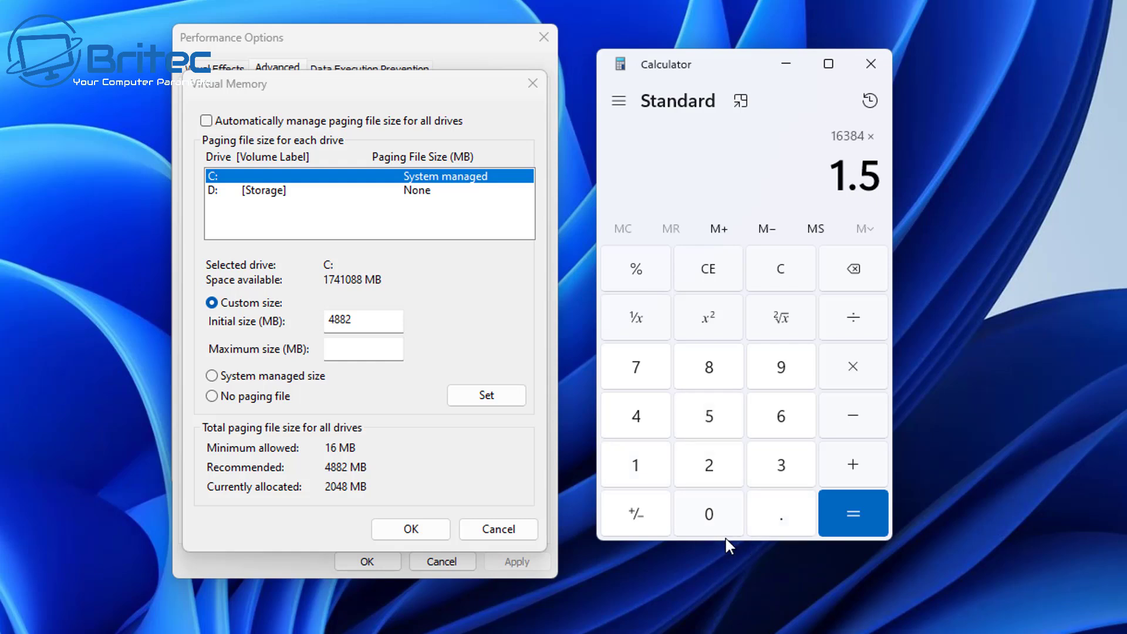
left_click(853, 524)
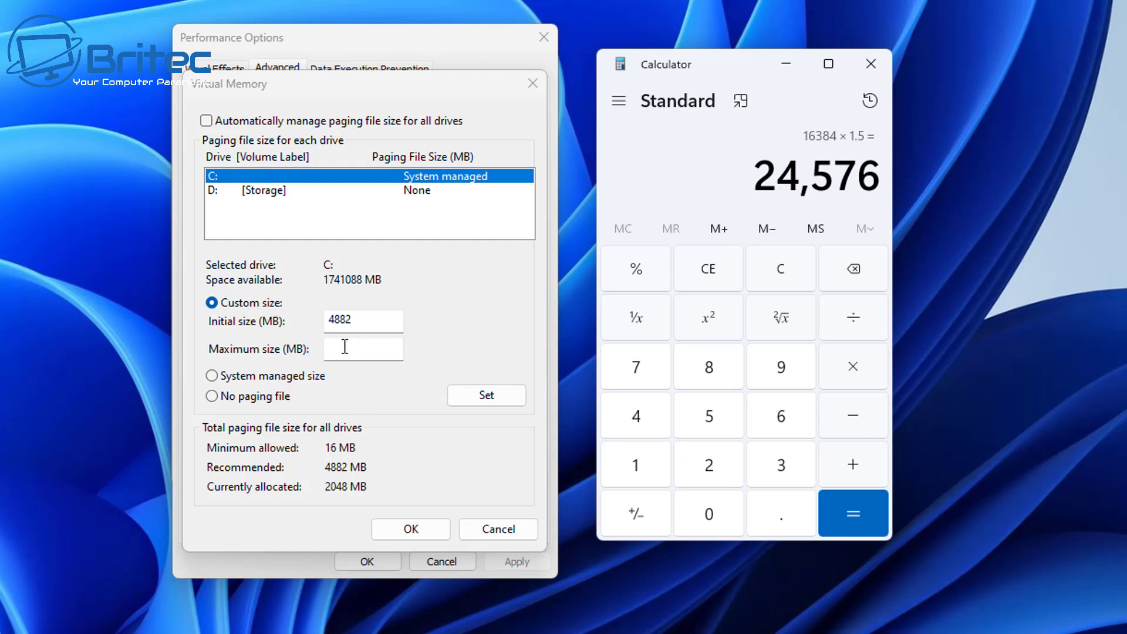
Clear Calculator and compute 32 × 1024 = 32,768.
left_click(782, 270)
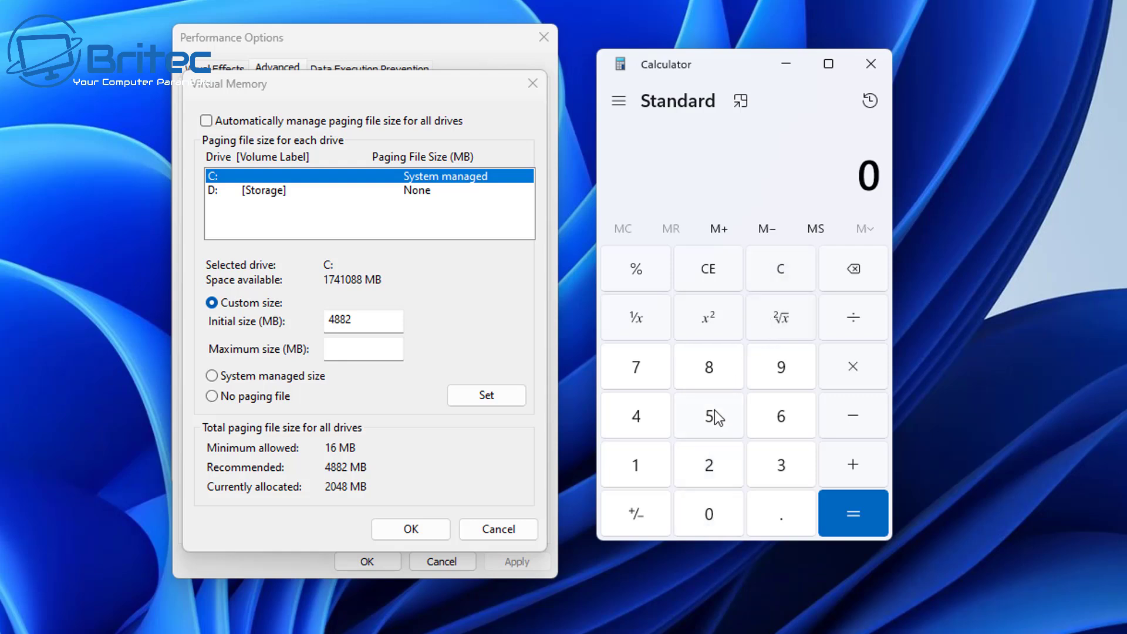
left_click(778, 466)
left_click(726, 468)
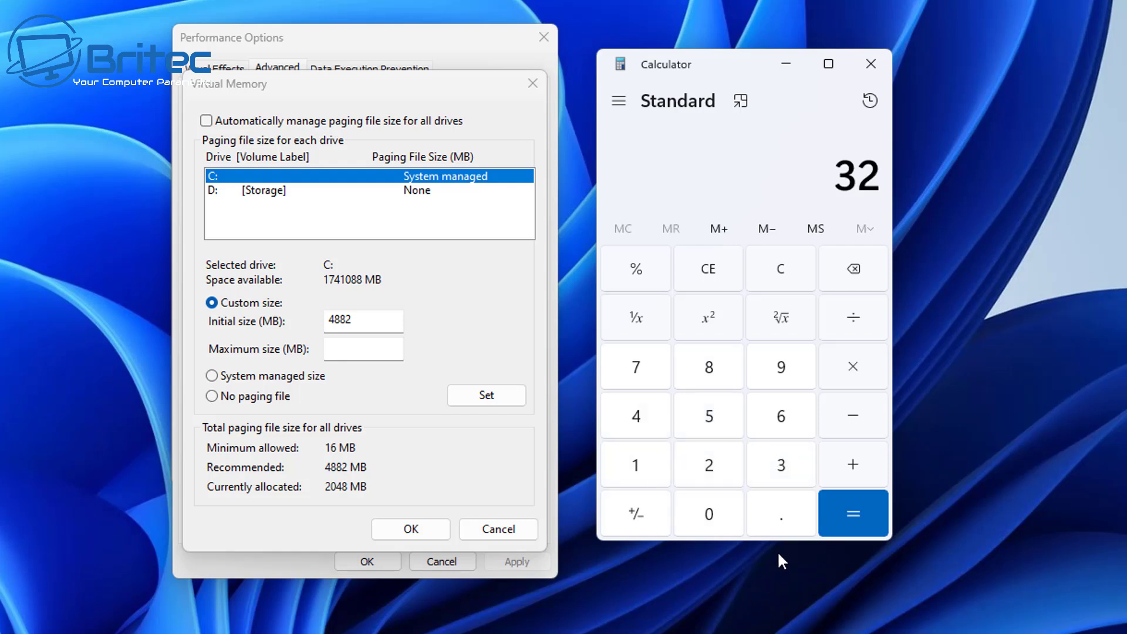
left_click(851, 370)
left_click(634, 470)
left_click(703, 520)
left_click(709, 468)
left_click(638, 412)
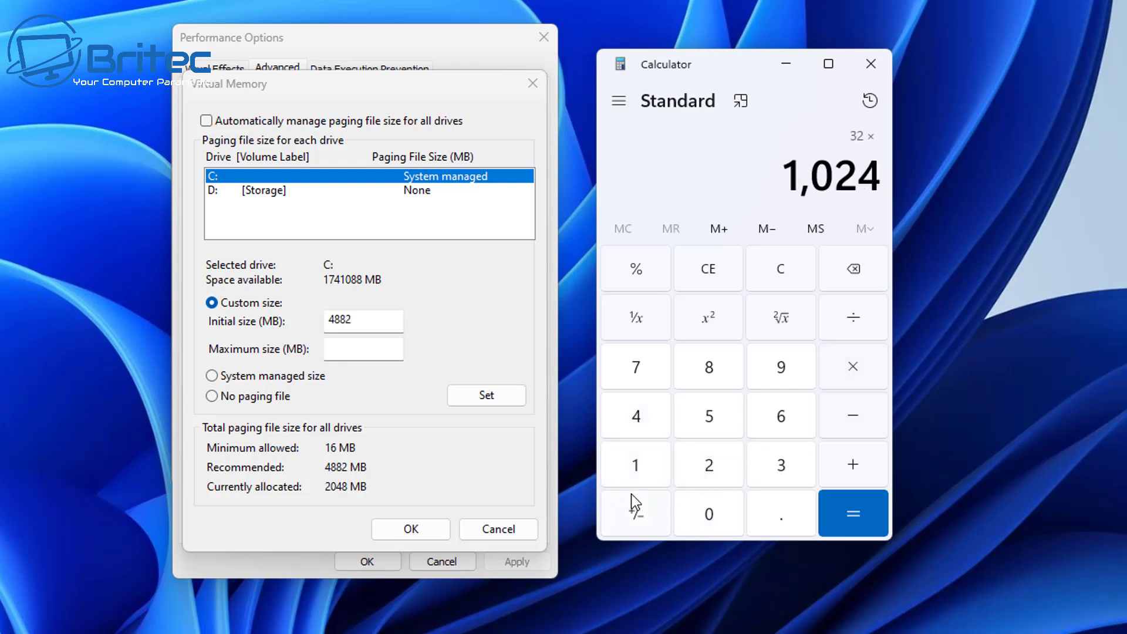
left_click(837, 524)
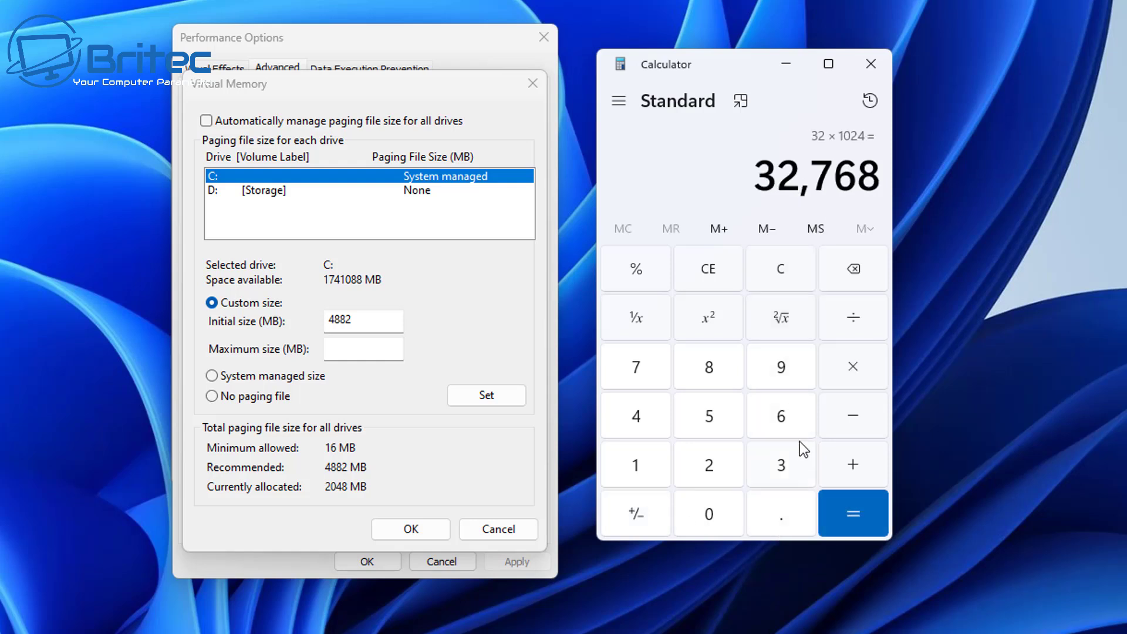
Multiply 32,768 by 1.5 to get 49,152, then clear the display.
left_click(849, 379)
left_click(637, 461)
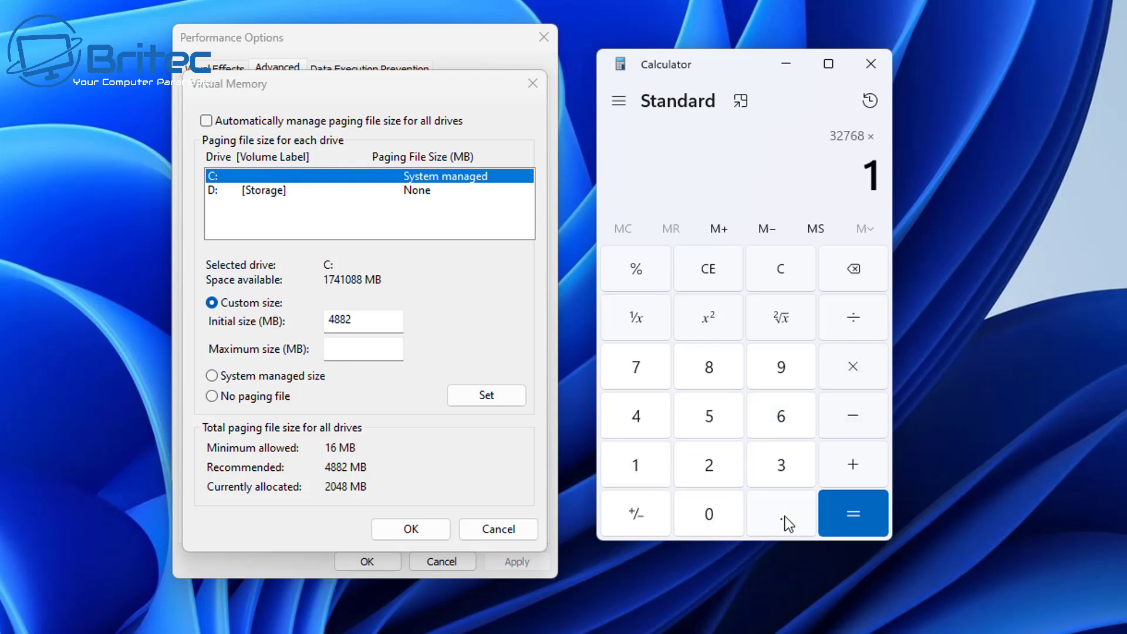
left_click(787, 518)
left_click(710, 427)
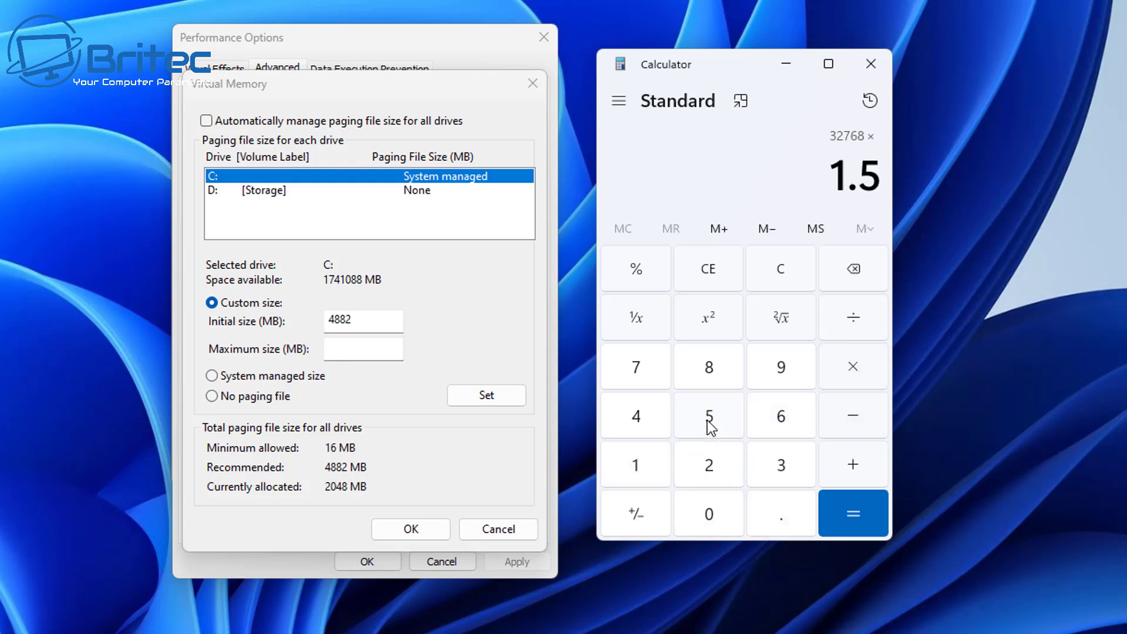
left_click(852, 519)
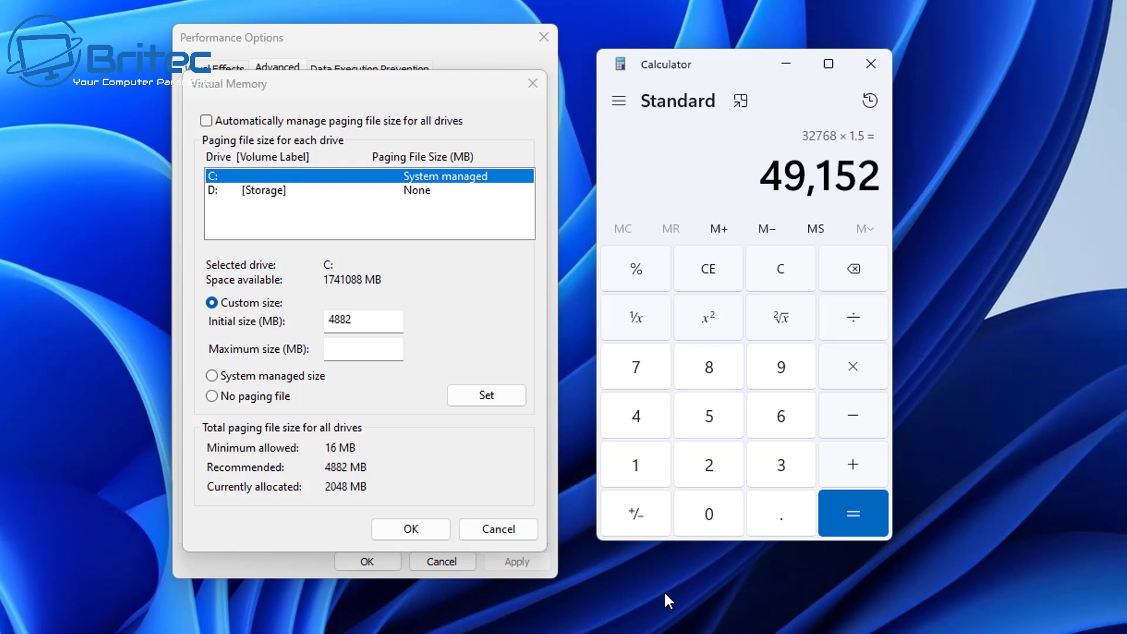
left_click(782, 271)
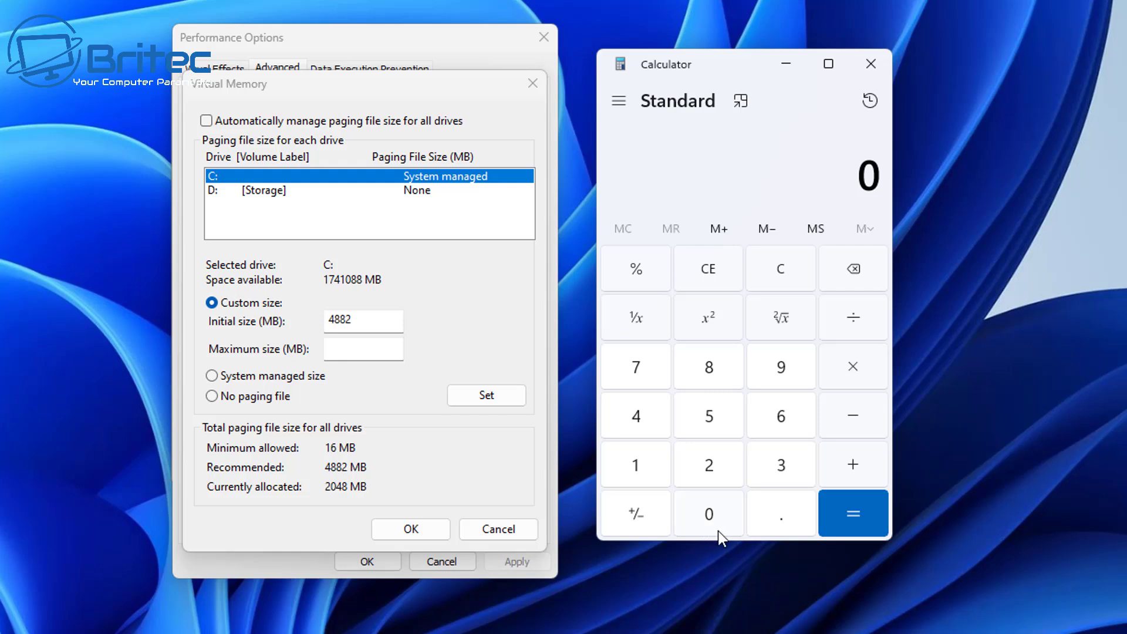
Multiply 32 by 1024 in Calculator to get 32,768.
left_click(774, 470)
left_click(719, 470)
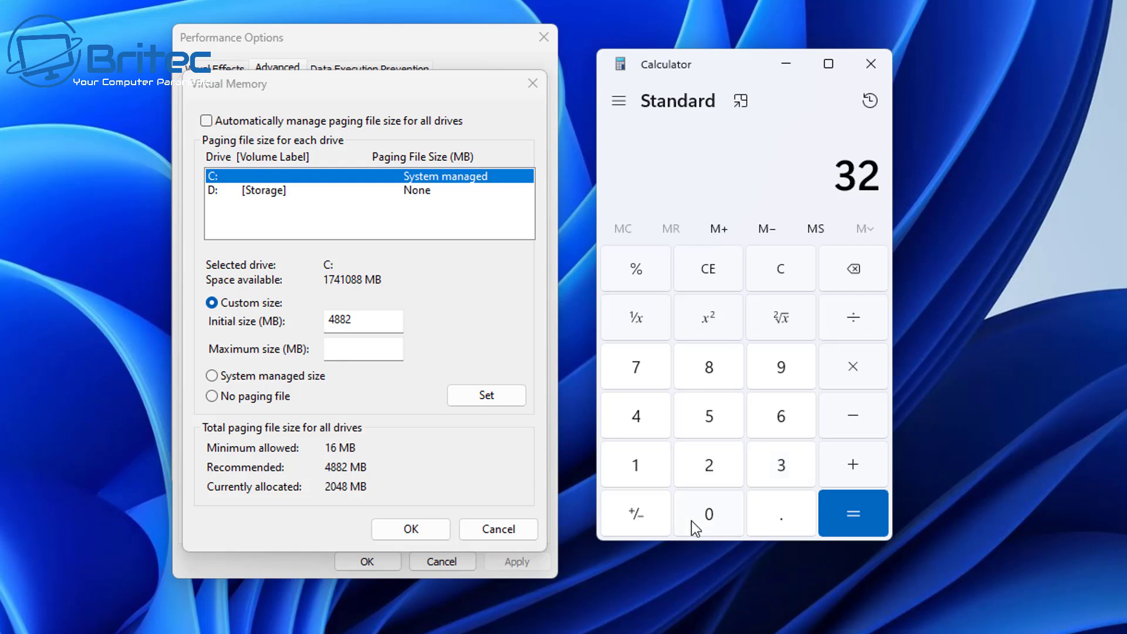
left_click(854, 369)
left_click(630, 463)
left_click(706, 511)
left_click(714, 471)
left_click(640, 421)
left_click(859, 520)
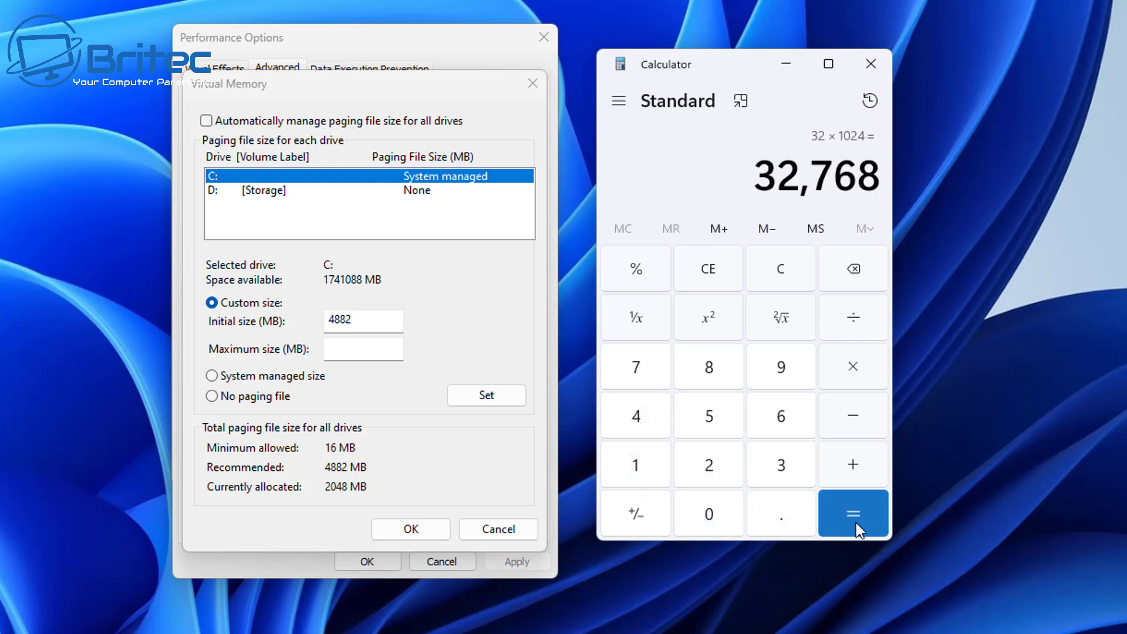
Multiply 32,768 by 3 to get 98,304, queued for another multiplication.
left_click(847, 378)
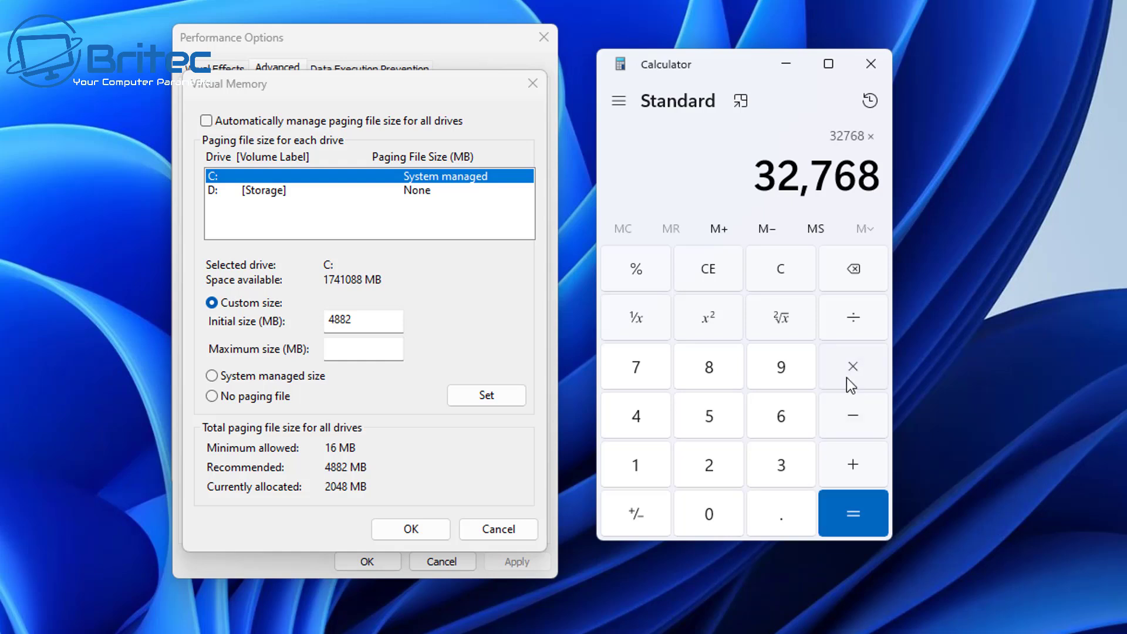
left_click(782, 473)
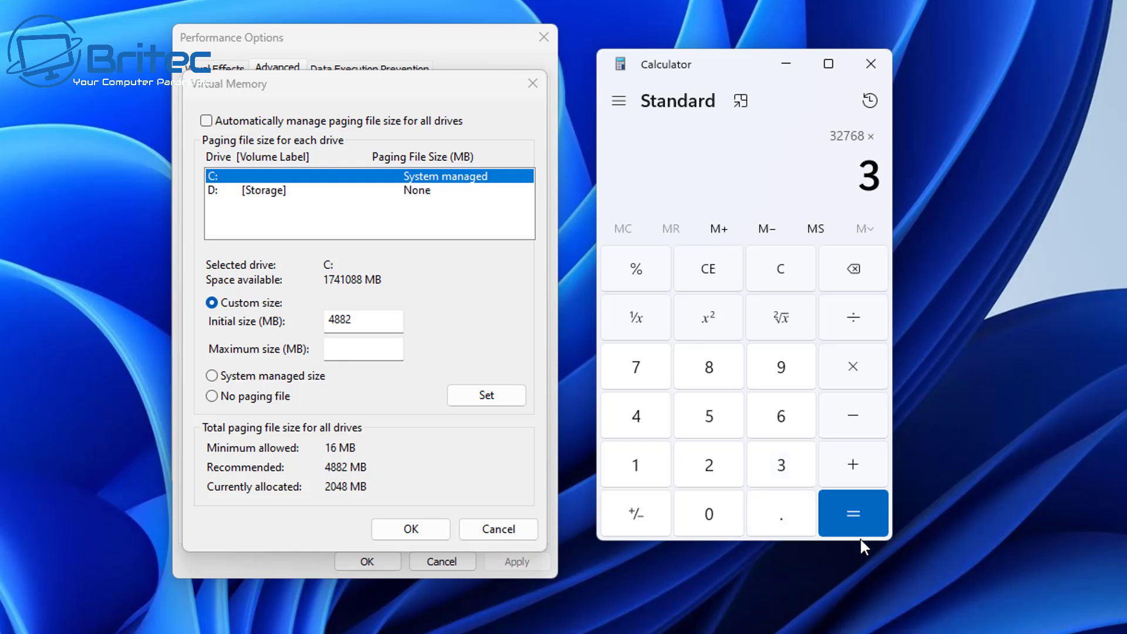
left_click(861, 516)
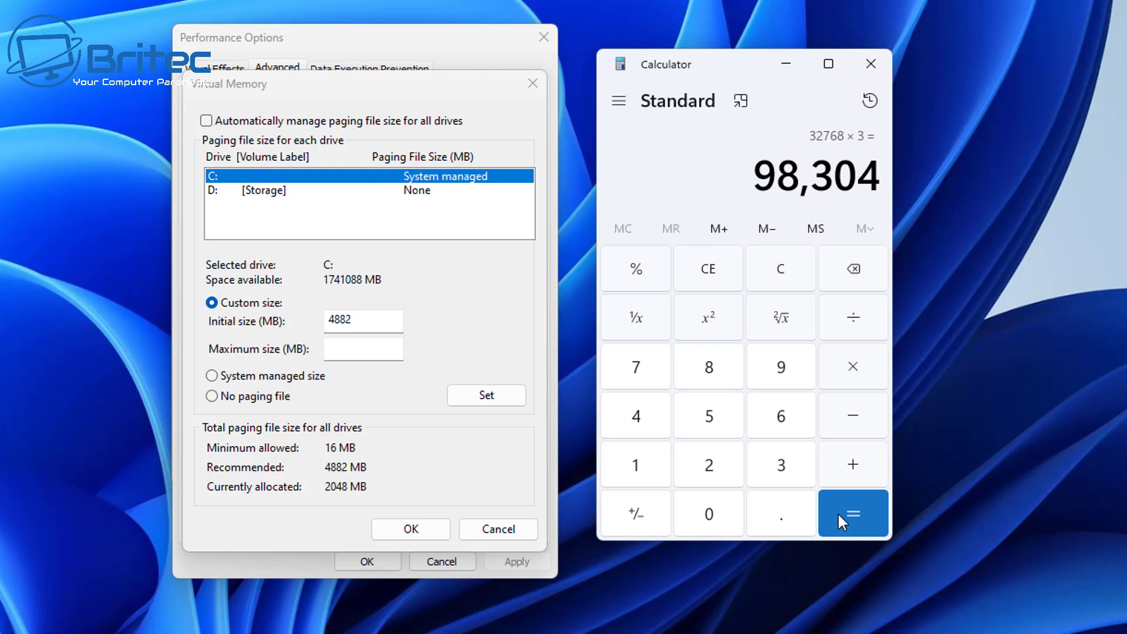
left_click(846, 357)
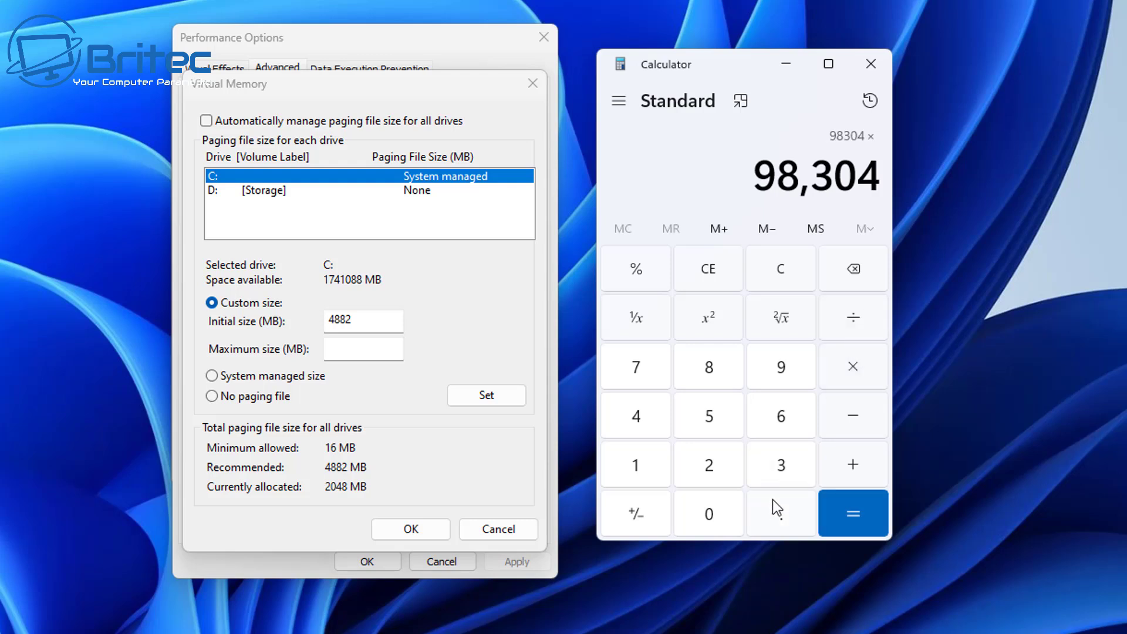
Clear Calculator and compute 8 × 1024 to get 8,192.
left_click(773, 271)
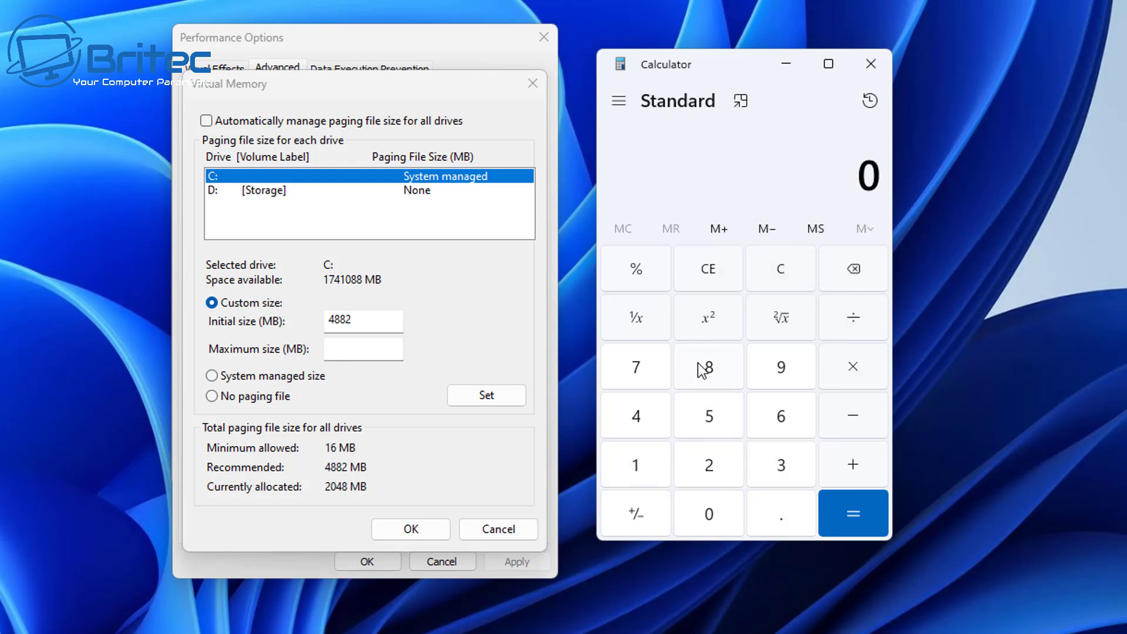
left_click(699, 365)
left_click(860, 359)
left_click(630, 463)
left_click(702, 516)
left_click(681, 460)
left_click(637, 419)
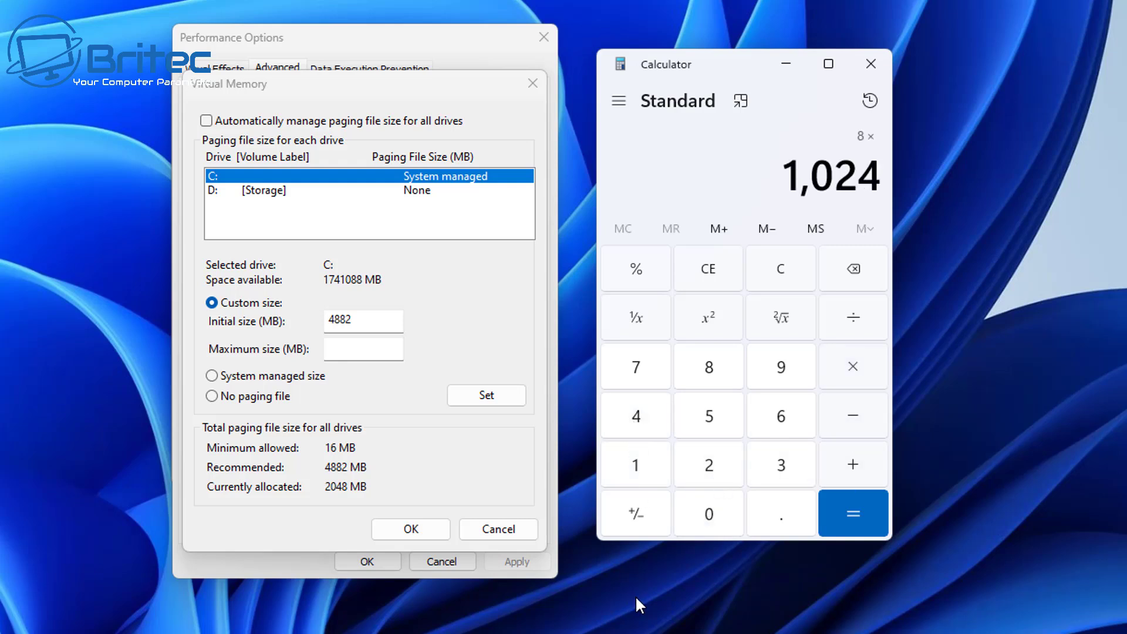
left_click(851, 523)
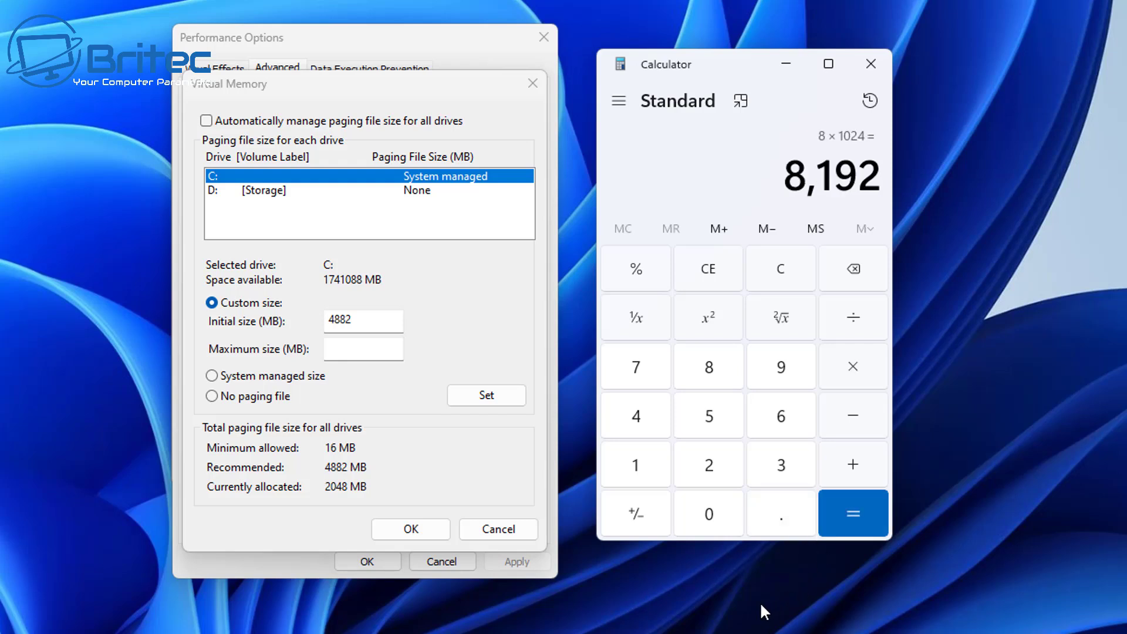
Multiply 8,192 by 3 to get 24,576, then close Calculator.
left_click(853, 373)
left_click(773, 464)
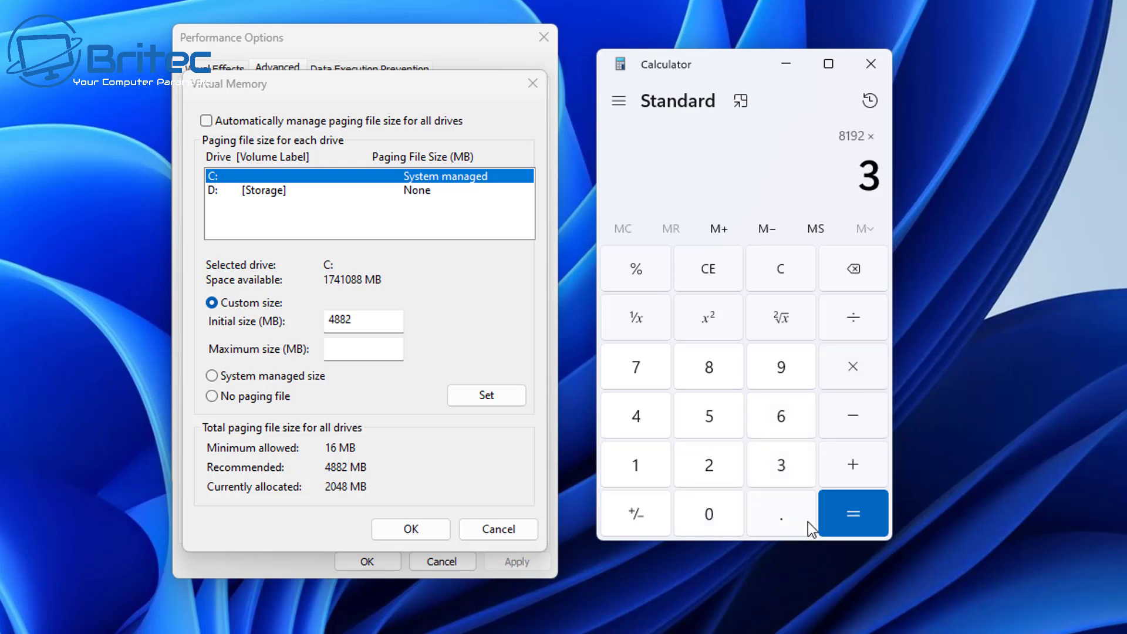
left_click(855, 502)
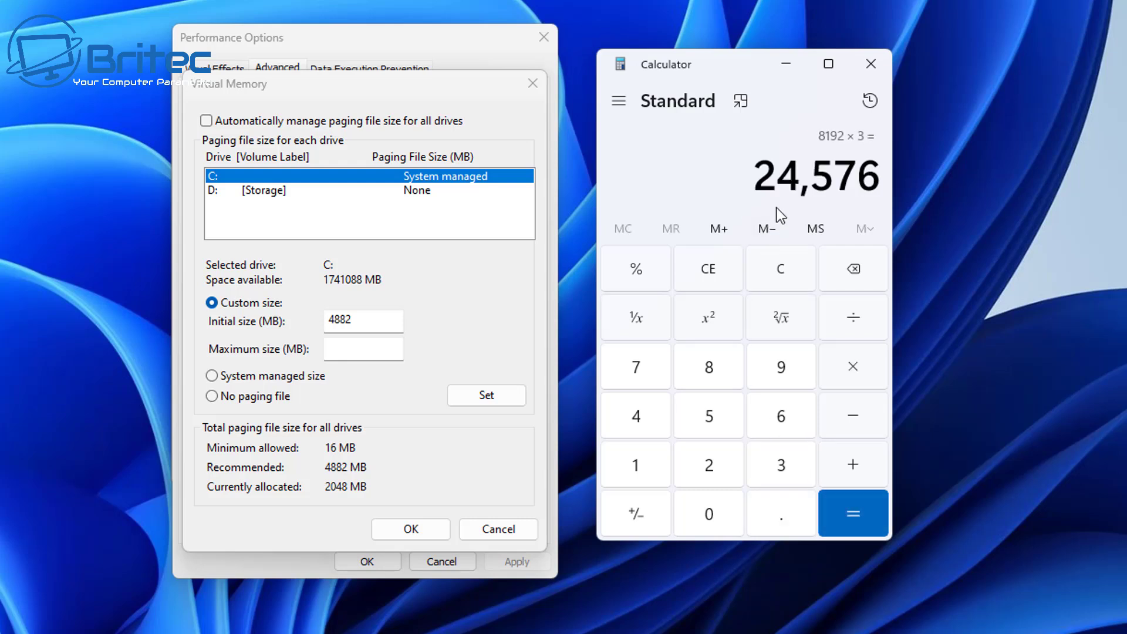
left_click(876, 66)
left_click(534, 354)
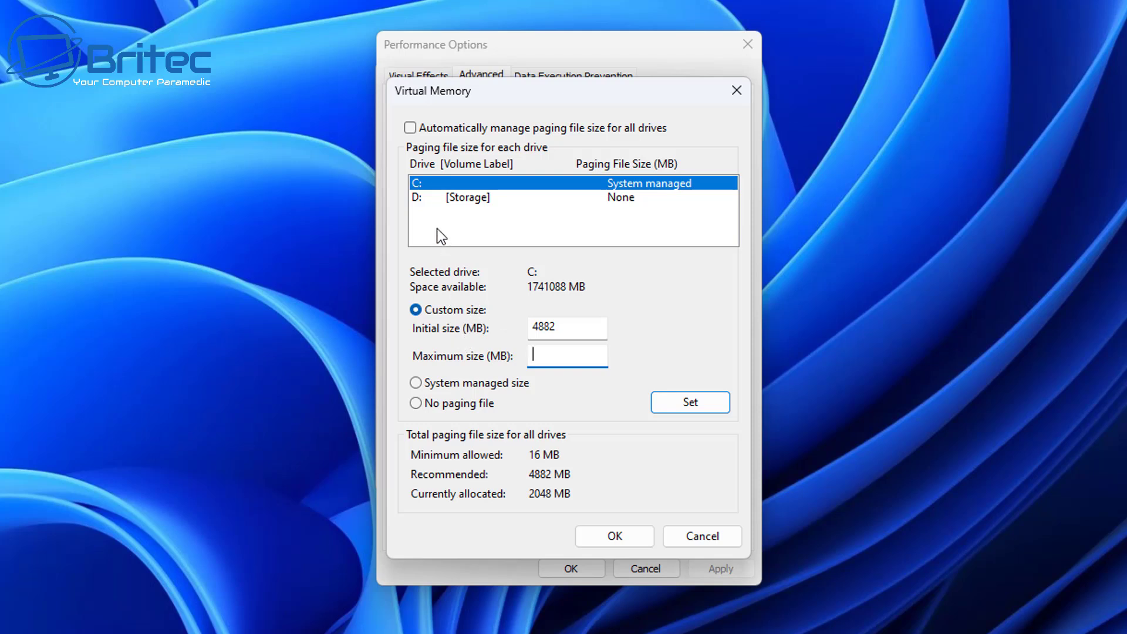
Re-enable 'Automatically manage paging file size for all drives', with C: on system managed size.
left_click(414, 128)
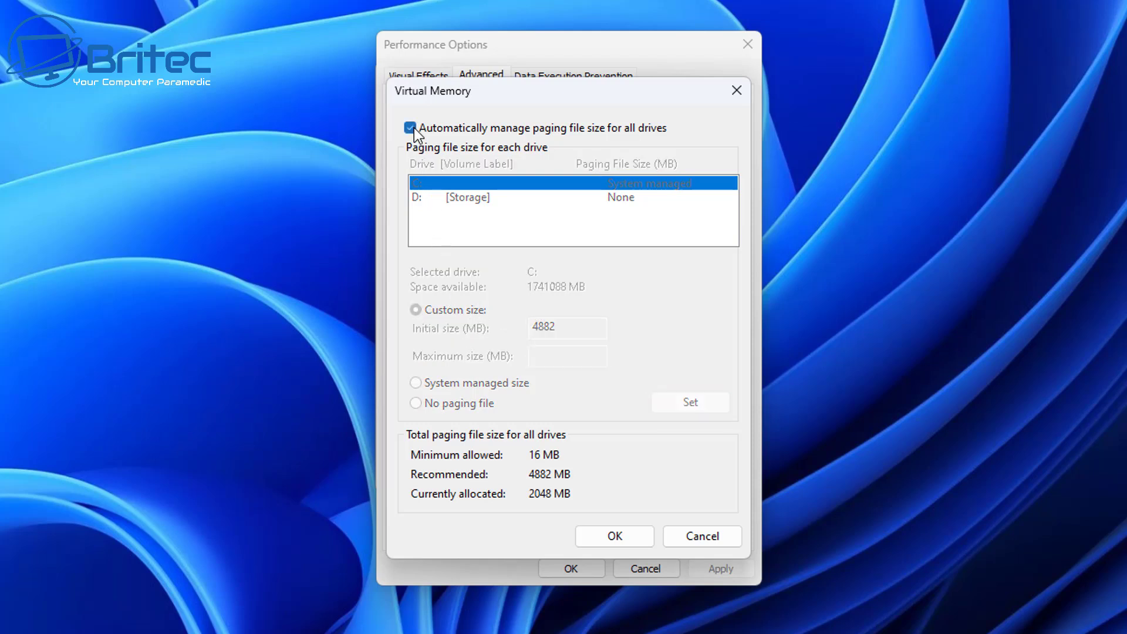
left_click(414, 128)
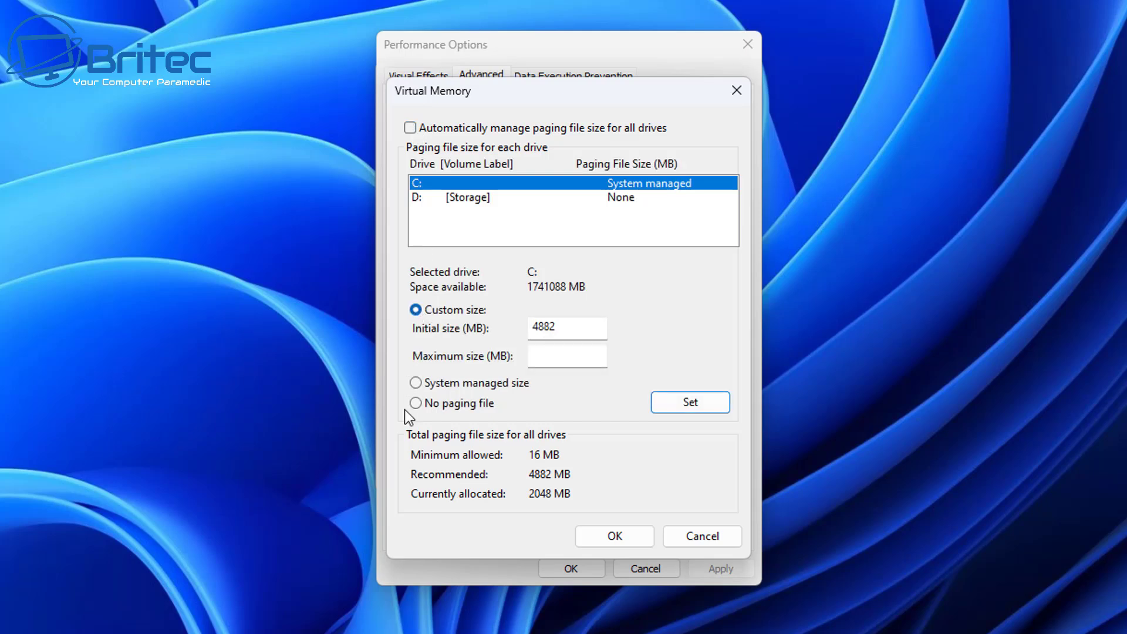
left_click(416, 383)
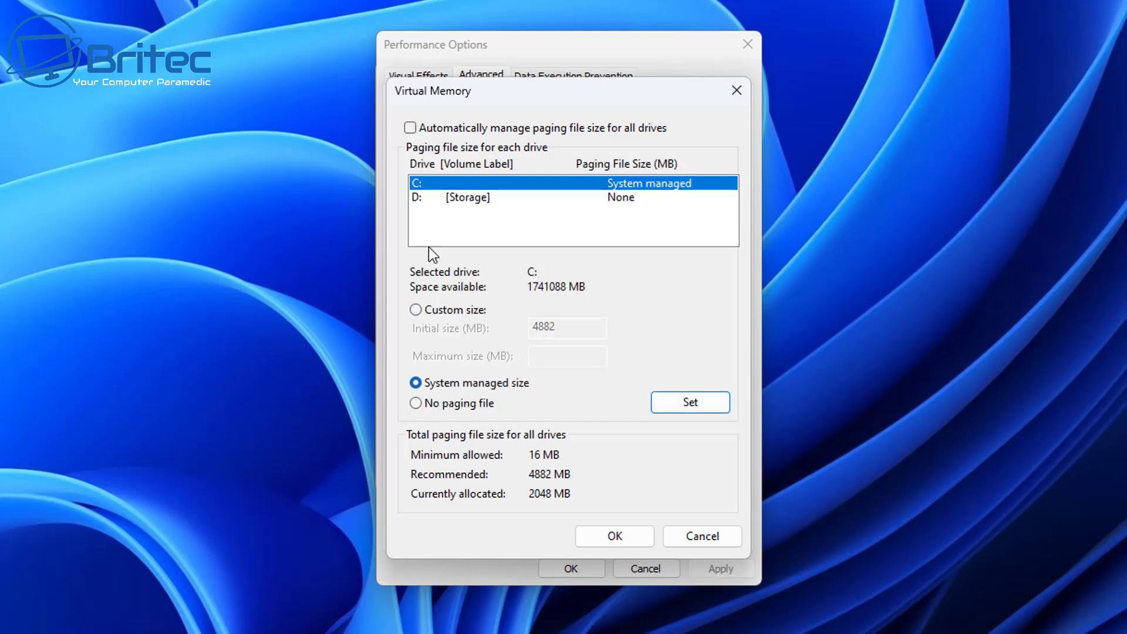
left_click(413, 127)
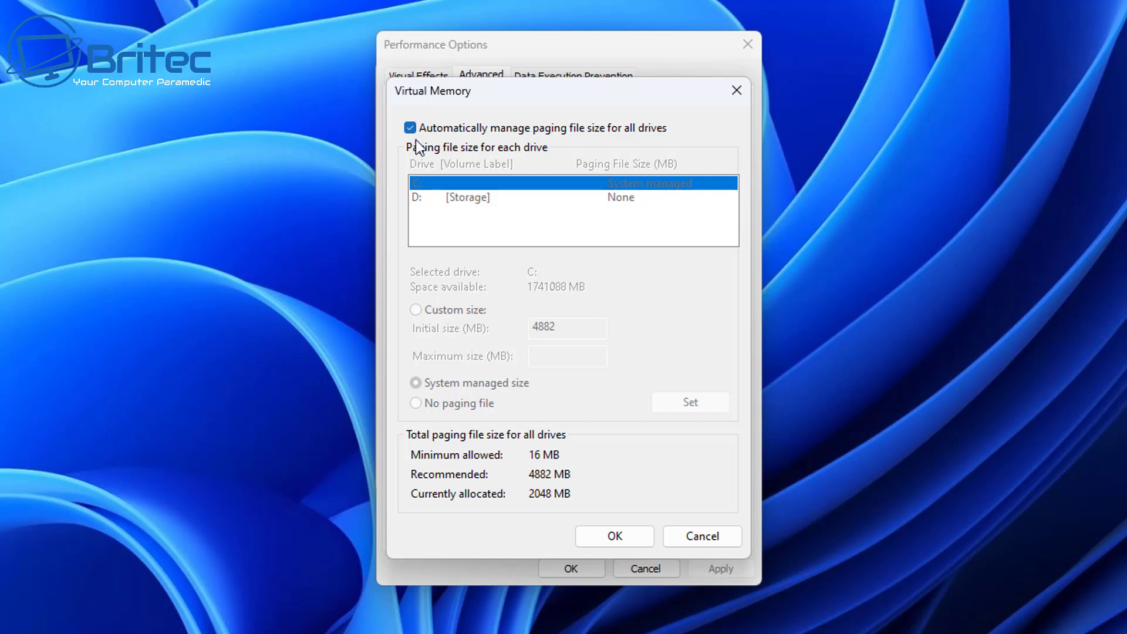
Close Virtual Memory, reopen it to confirm automatic paging is on, then close it again.
left_click(726, 539)
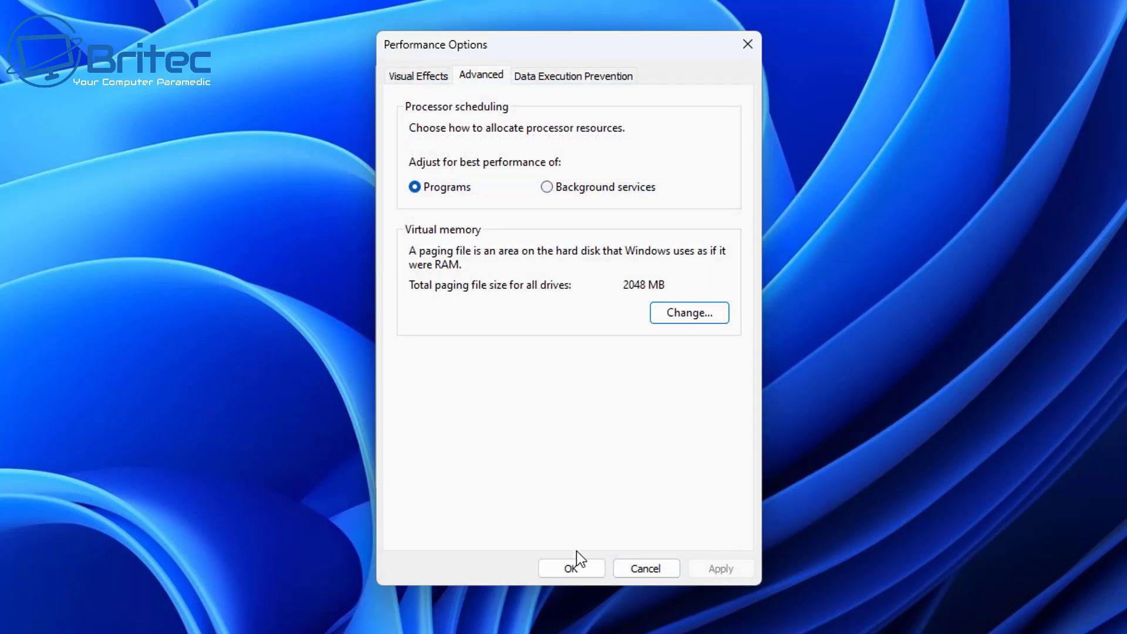
left_click(685, 313)
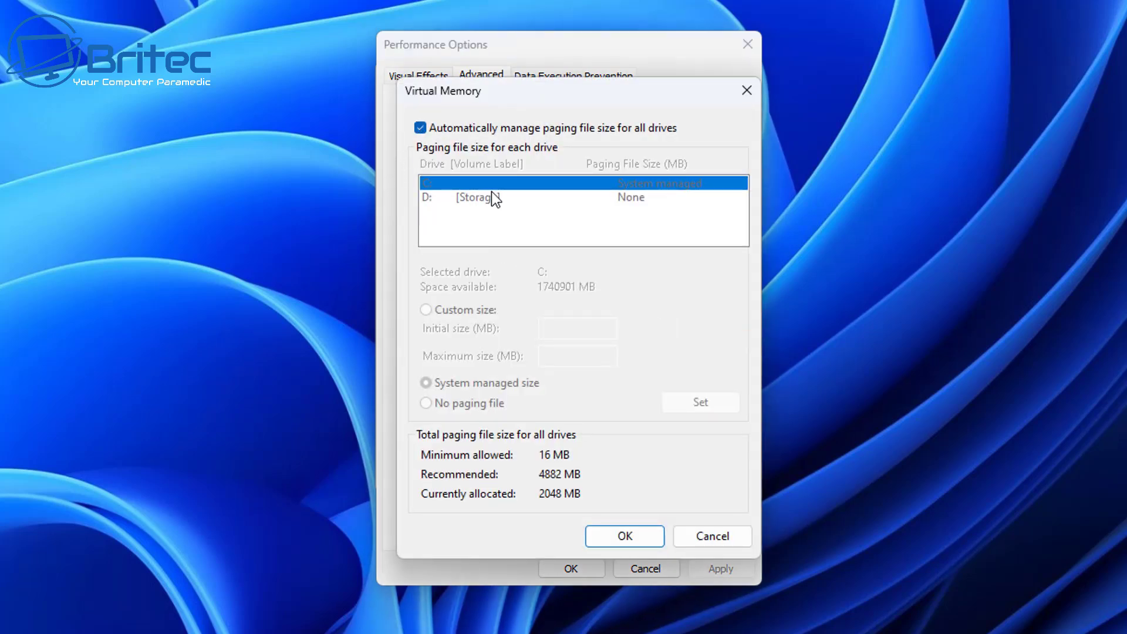
left_click(746, 99)
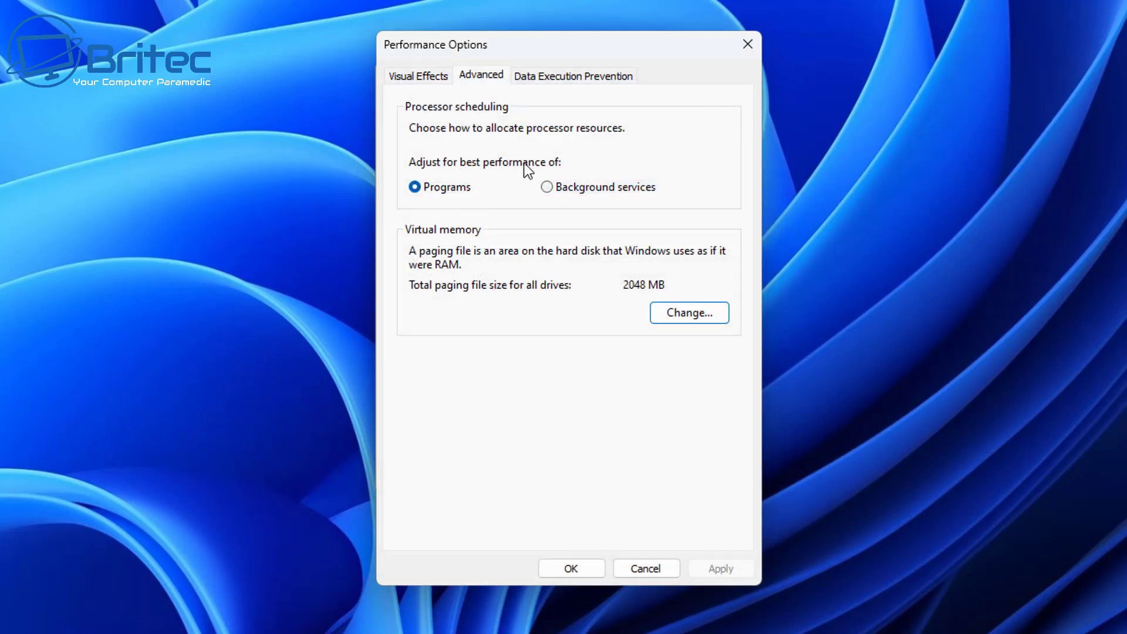
Close the Performance Options and System Properties windows.
left_click(1056, 218)
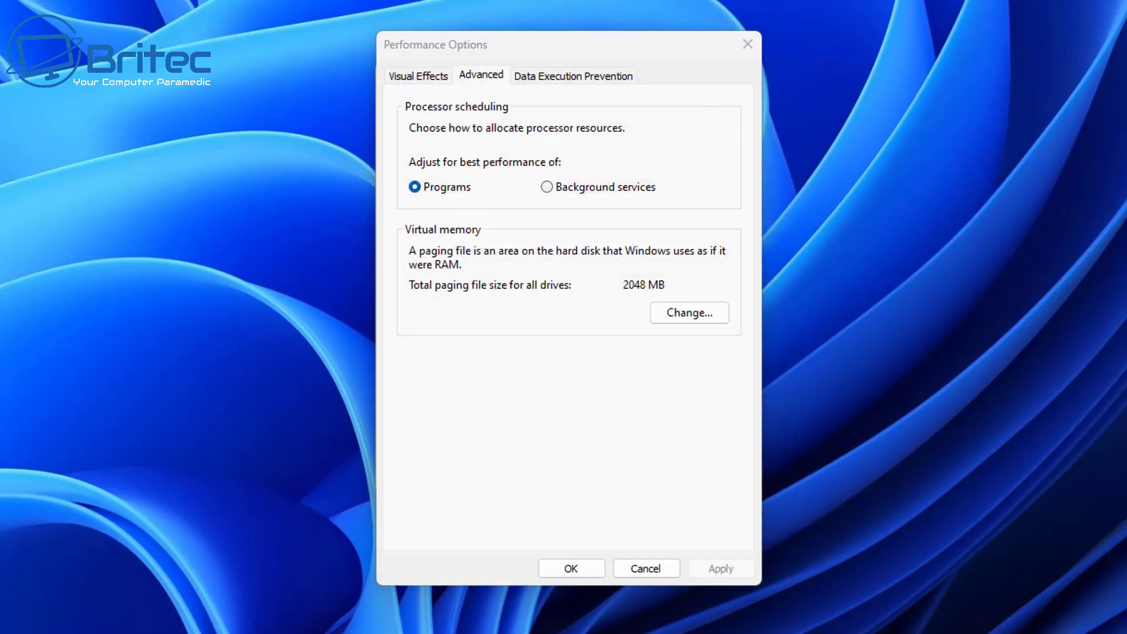
left_click(742, 39)
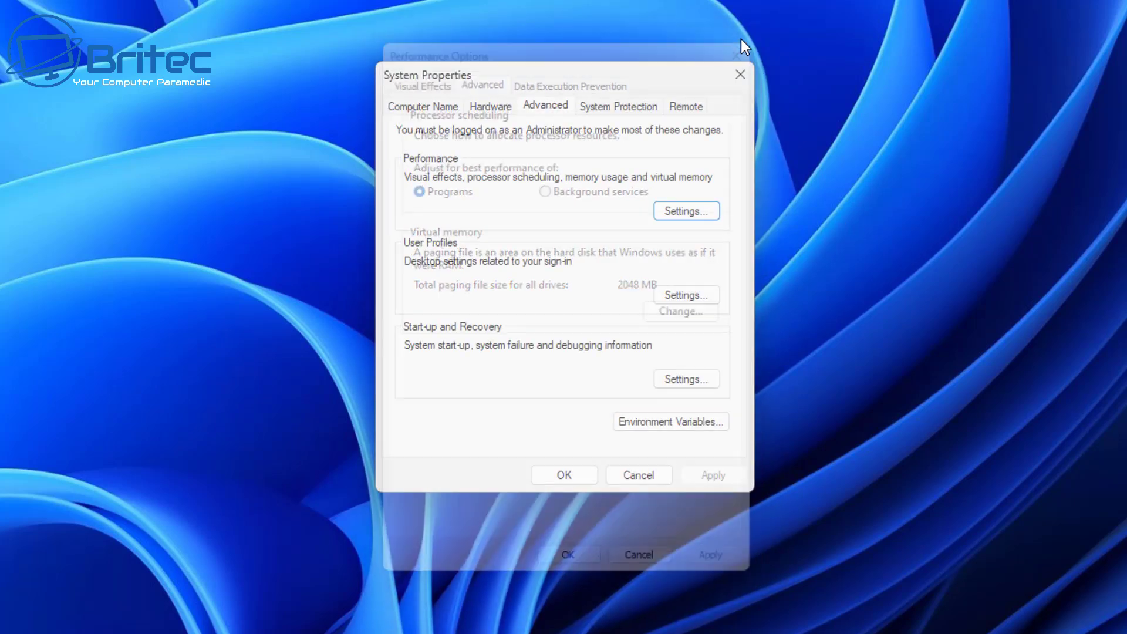
left_click(740, 75)
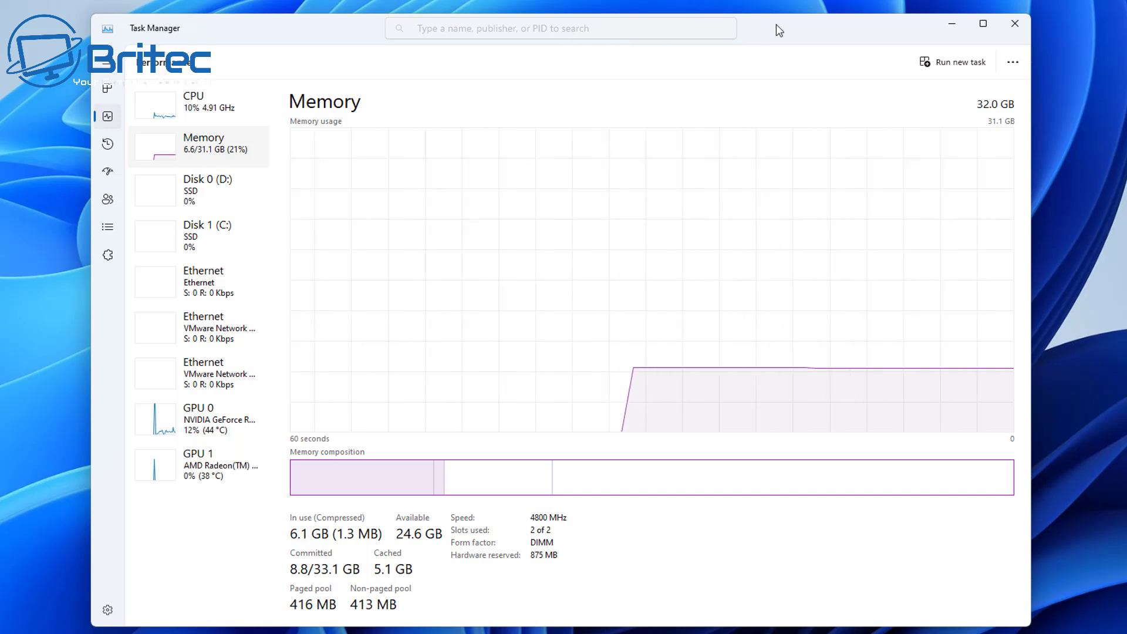
left_click_drag(775, 23, 790, 25)
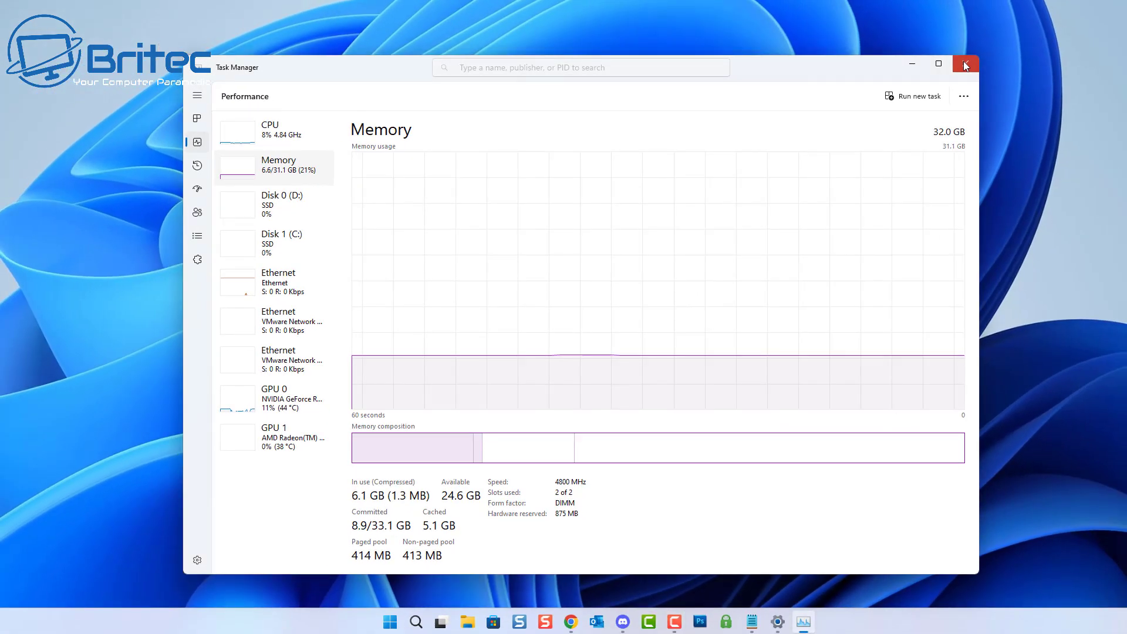
Close Task Manager, leaving the bare Windows 11 desktop.
left_click(1012, 35)
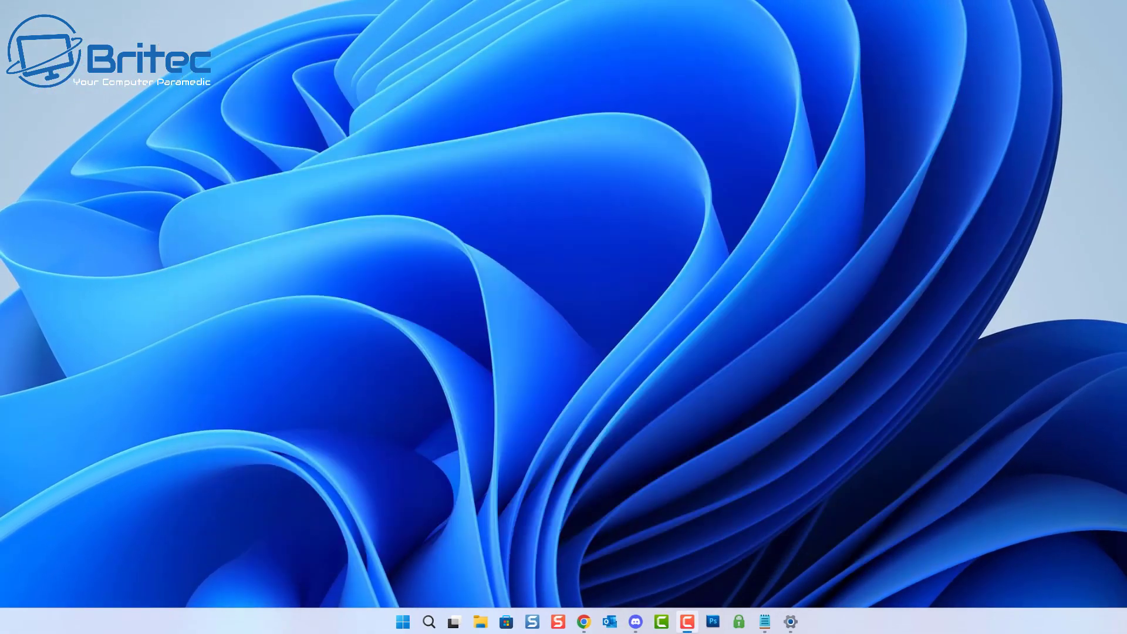